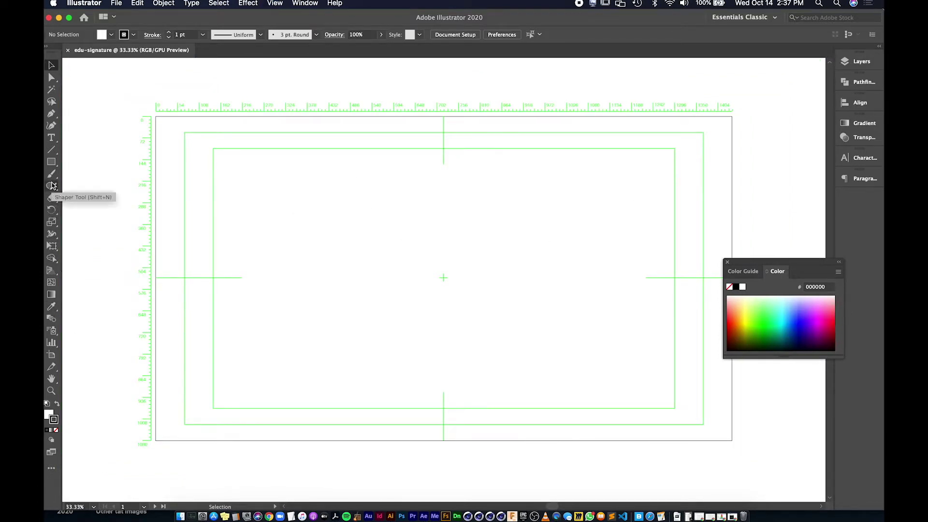
Write a cursive first-name signature in one continuous stroke with the Pencil tool, using a 5 pt stroke in colour 9E005D
mouse_move(51, 173)
left_mouse_down()
mouse_move(68, 173)
mouse_move(52, 186)
mouse_move(95, 200)
left_mouse_up()
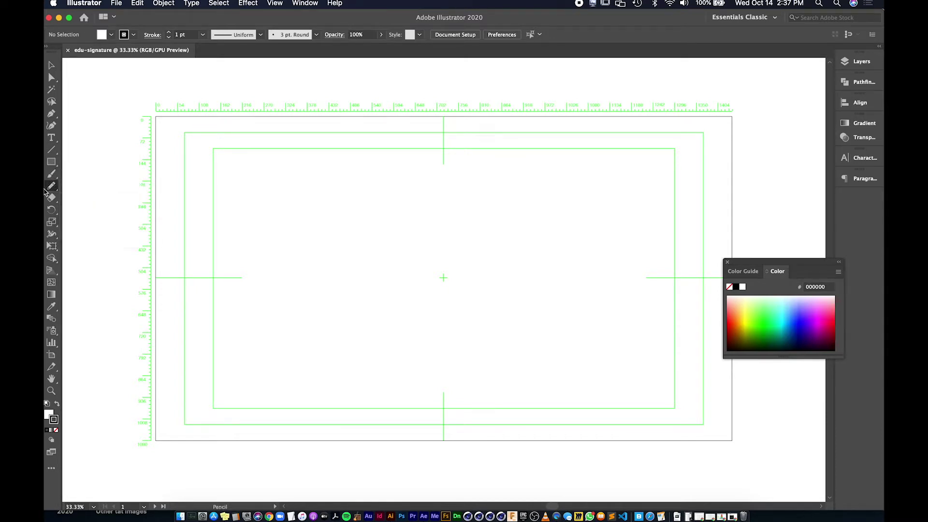
left_click(169, 32)
left_click(169, 32)
left_click(169, 32)
left_click(169, 31)
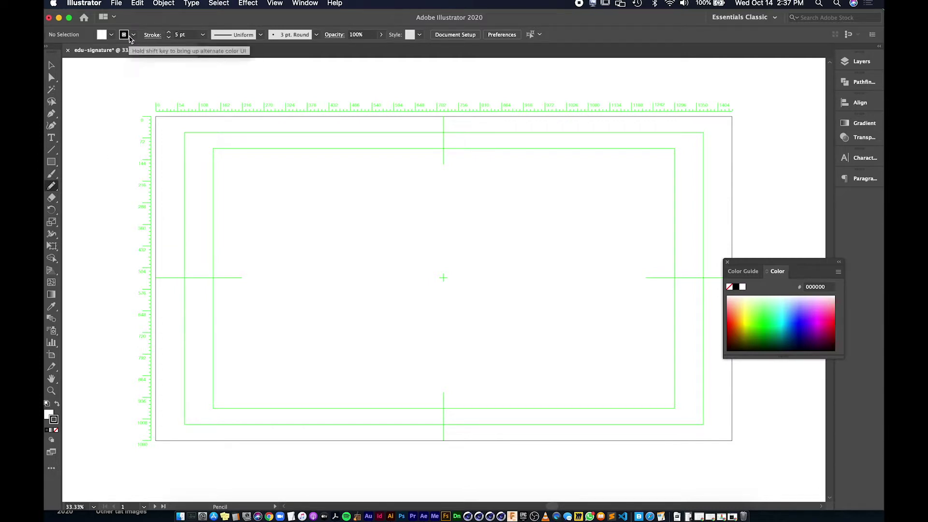
left_click(134, 35)
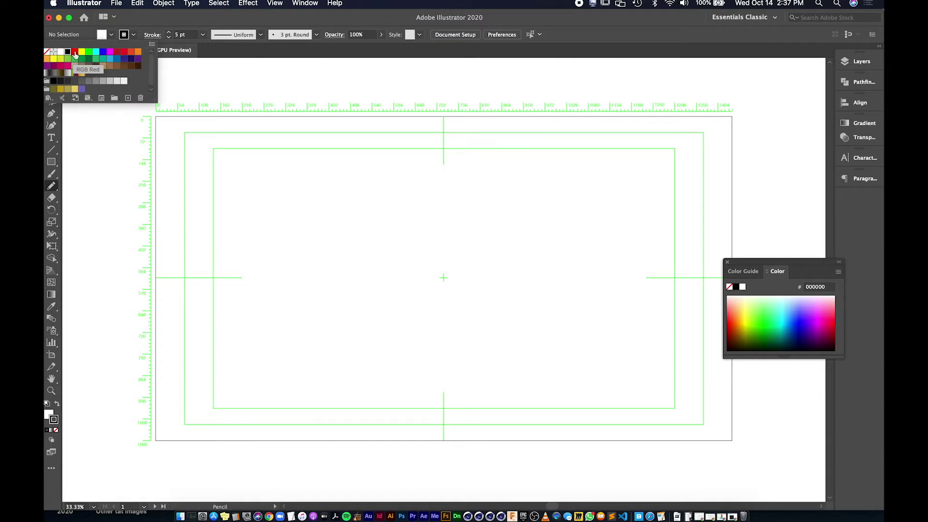
left_click(54, 65)
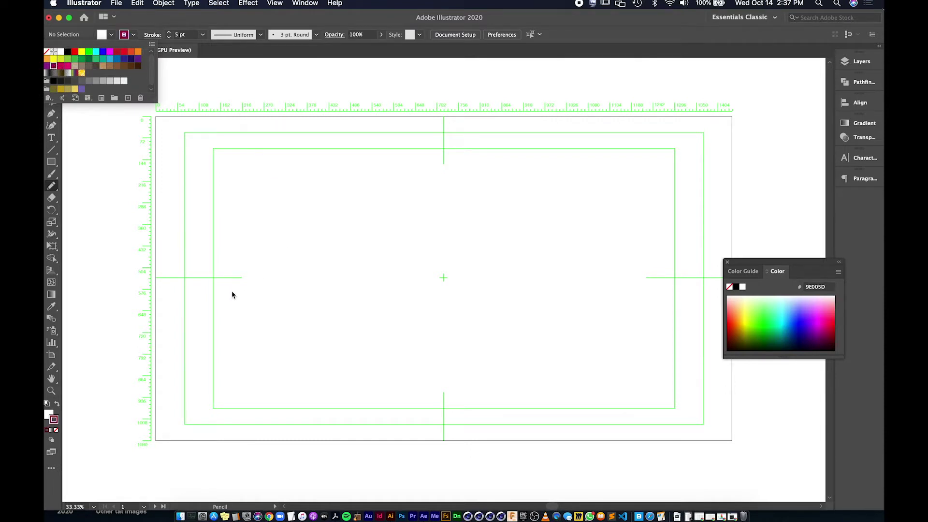
left_click(130, 35)
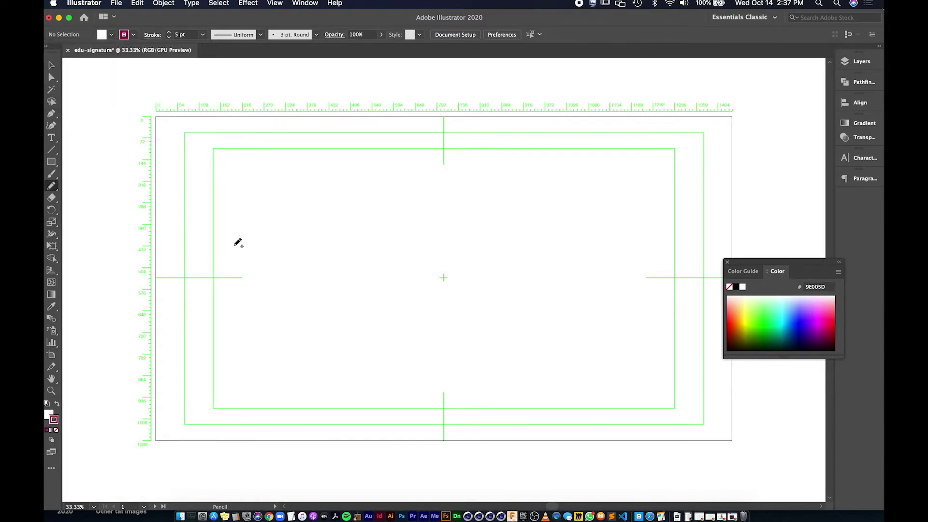
mouse_move(227, 292)
left_mouse_down()
mouse_move(271, 224)
mouse_move(304, 214)
mouse_move(279, 216)
mouse_move(275, 230)
mouse_move(292, 238)
mouse_move(263, 238)
mouse_move(267, 265)
mouse_move(278, 275)
mouse_move(312, 248)
mouse_move(287, 263)
mouse_move(307, 276)
mouse_move(333, 219)
mouse_move(315, 269)
mouse_move(329, 271)
mouse_move(342, 250)
mouse_move(335, 275)
mouse_move(368, 247)
mouse_move(364, 269)
mouse_move(402, 246)
mouse_move(385, 272)
mouse_move(417, 267)
mouse_move(407, 247)
mouse_move(426, 269)
mouse_move(452, 244)
mouse_move(461, 270)
mouse_move(474, 244)
mouse_move(497, 239)
mouse_move(477, 251)
mouse_move(479, 263)
mouse_move(508, 239)
mouse_move(517, 201)
mouse_move(500, 222)
mouse_move(496, 268)
mouse_move(542, 237)
mouse_move(522, 255)
mouse_move(544, 255)
mouse_move(548, 234)
mouse_move(536, 235)
mouse_move(546, 252)
mouse_move(584, 239)
mouse_move(594, 218)
left_mouse_up()
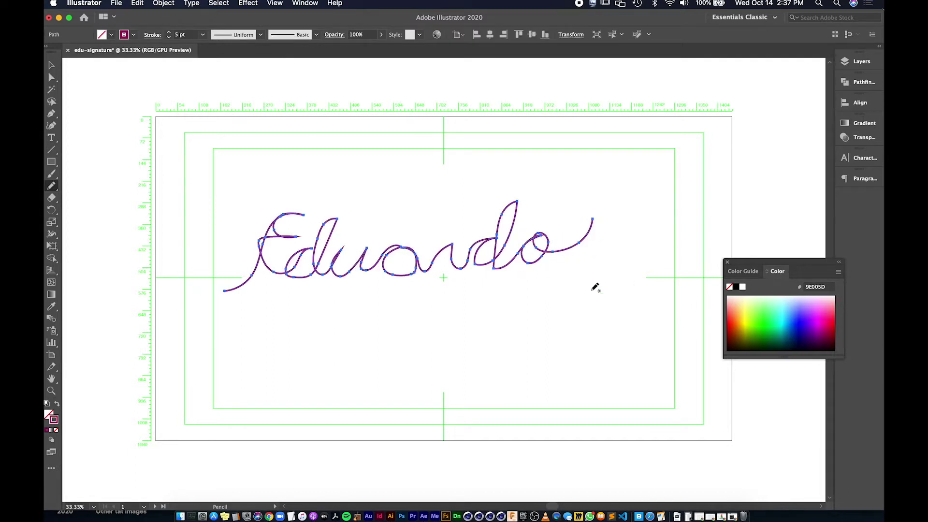
Give the signature path's stroke a round cap and a round corner join
left_click(50, 66)
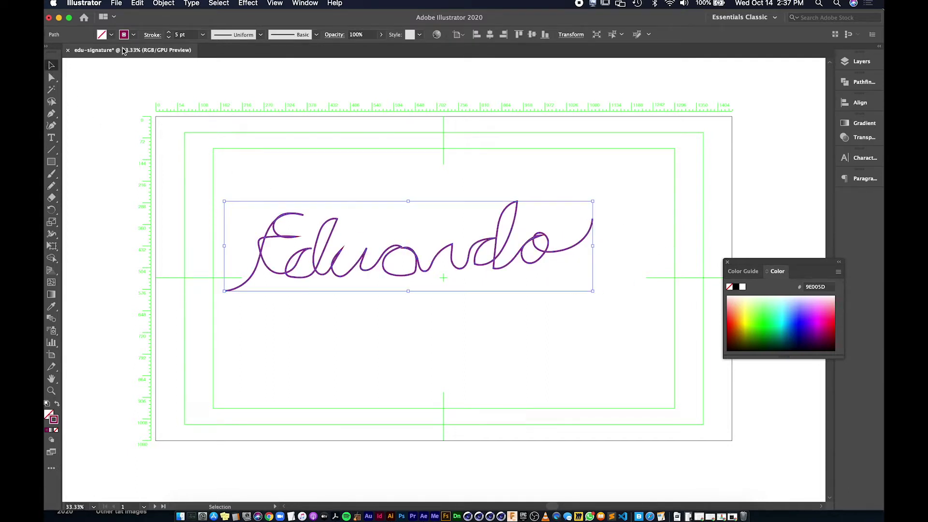
left_click(152, 35)
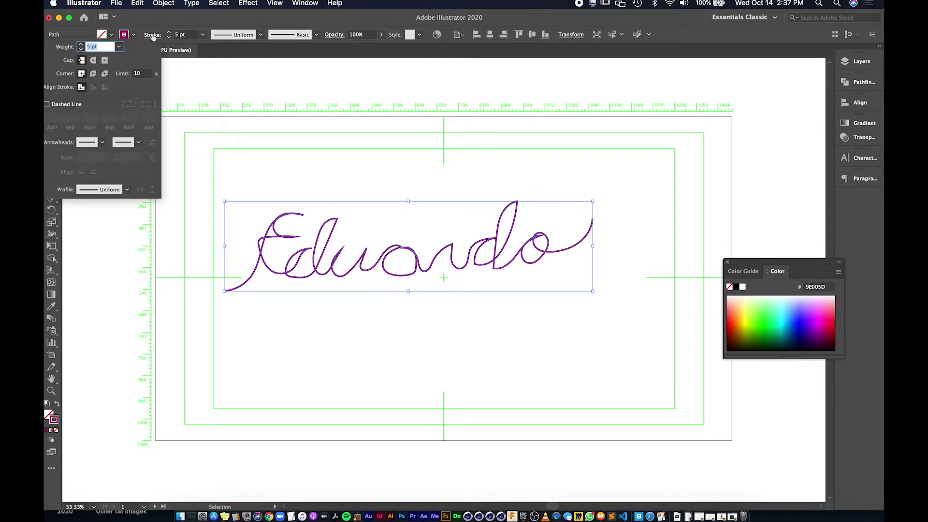
left_click(94, 61)
left_click(93, 74)
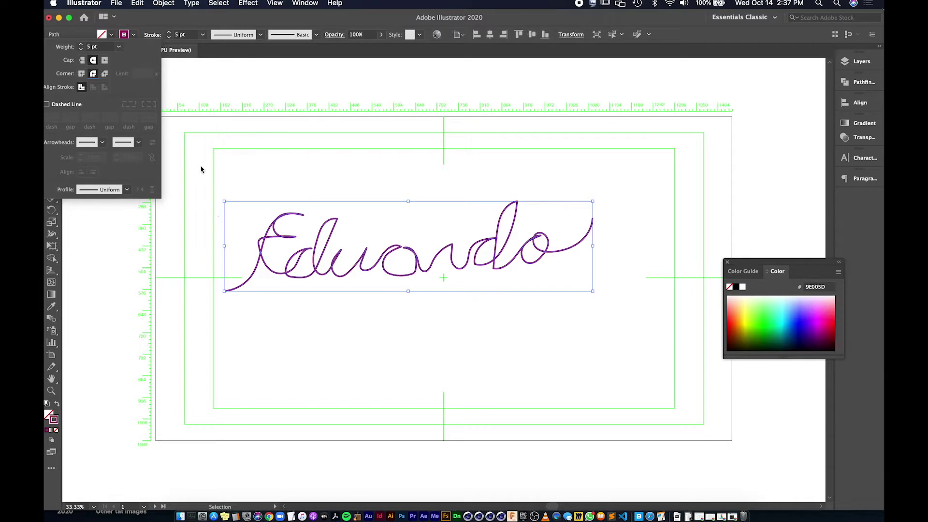
left_click(263, 166)
Move the signature path to the centre of the artboard and deselect it
left_click(348, 191)
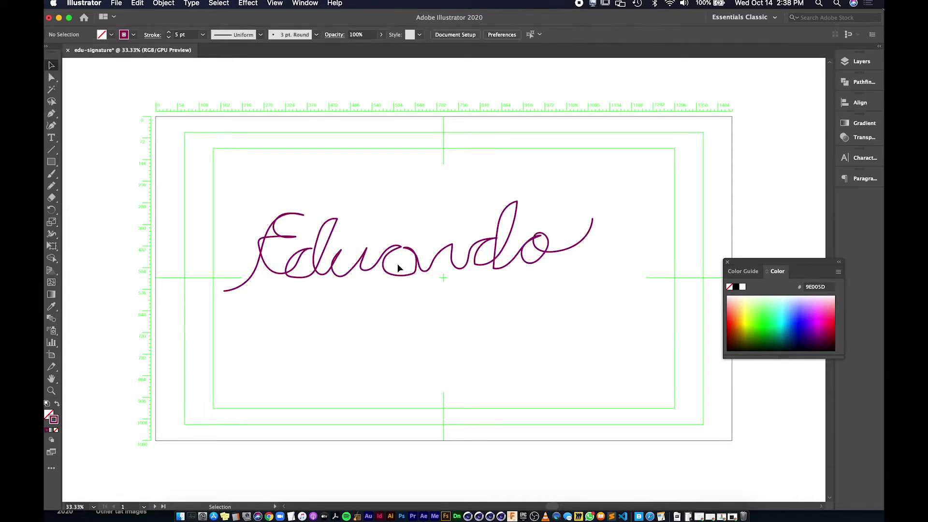
left_click_drag(409, 263, 445, 291)
left_click(525, 166)
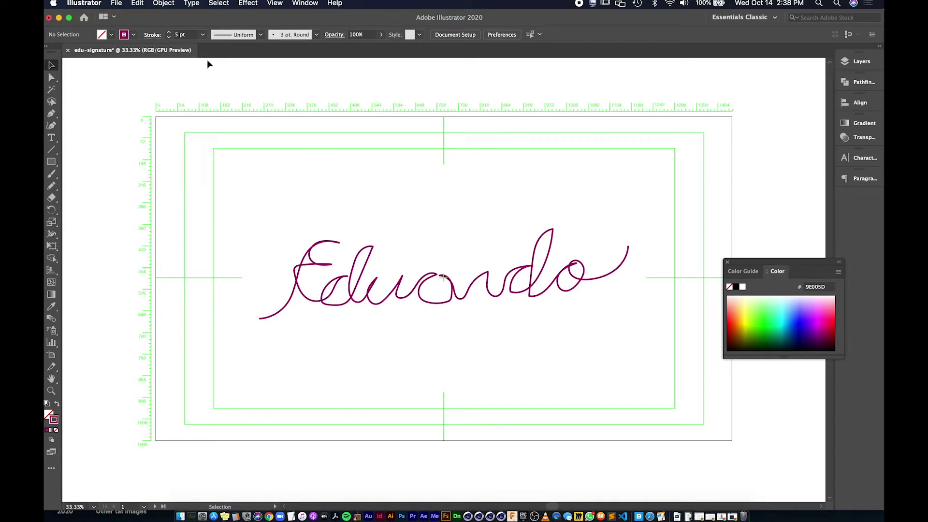
Save the document as edu-signature.ai in the Desktop's motion tracking compositing folder, in Adobe Illustrator format with the Illustrator 2020 options
left_click(116, 4)
left_click(131, 89)
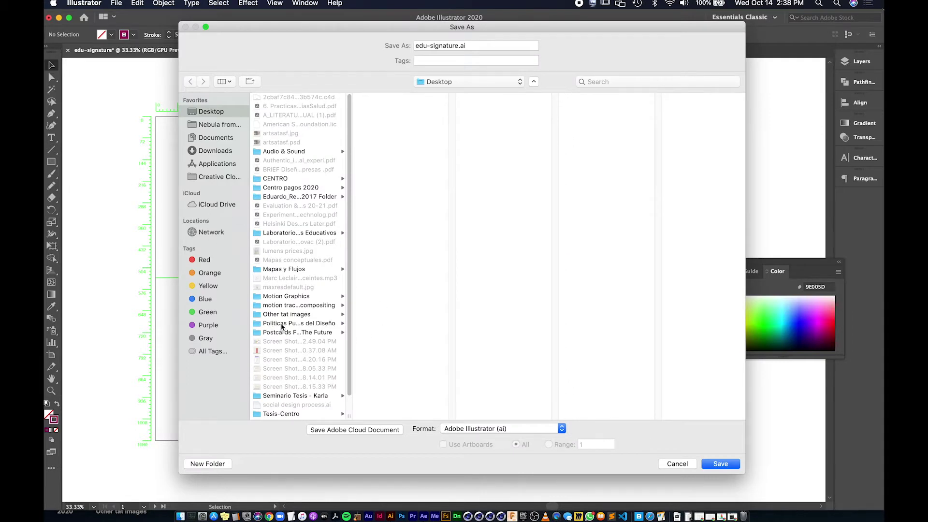
left_click(277, 306)
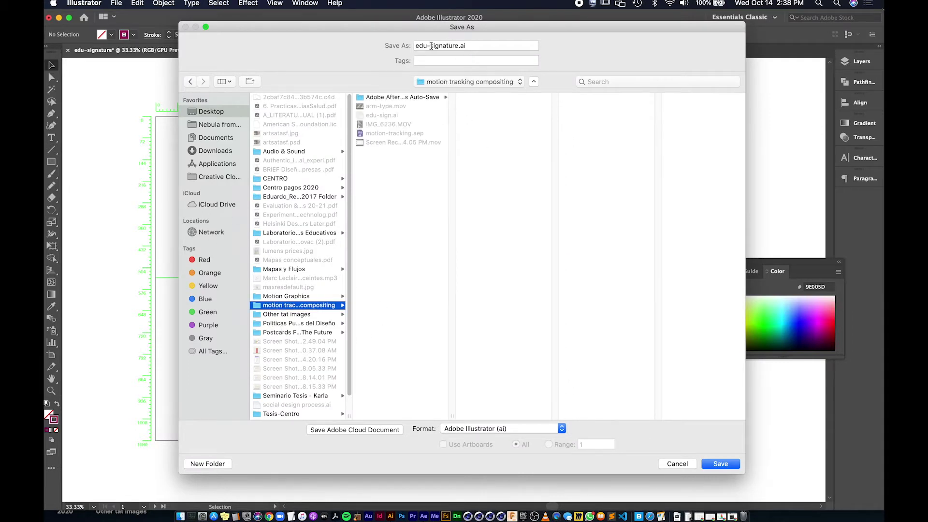
left_click(539, 430)
left_click(549, 431)
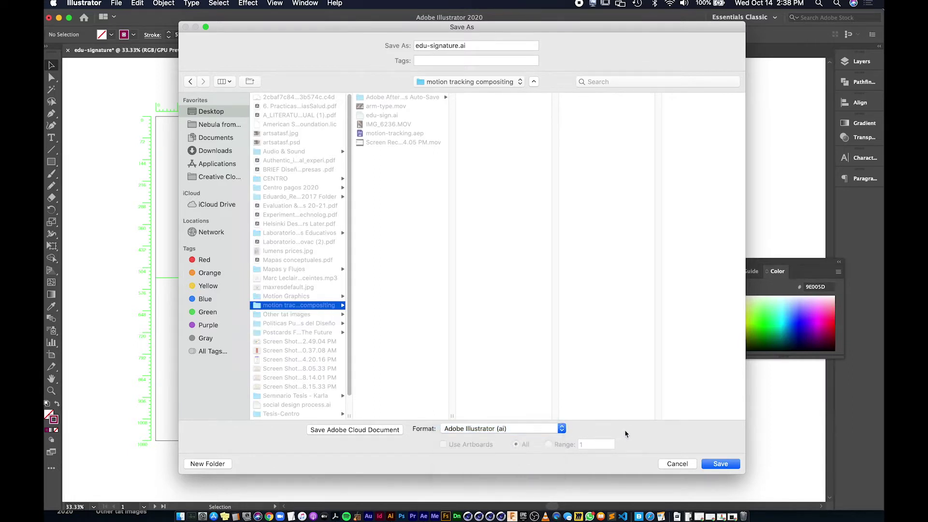
left_click(719, 465)
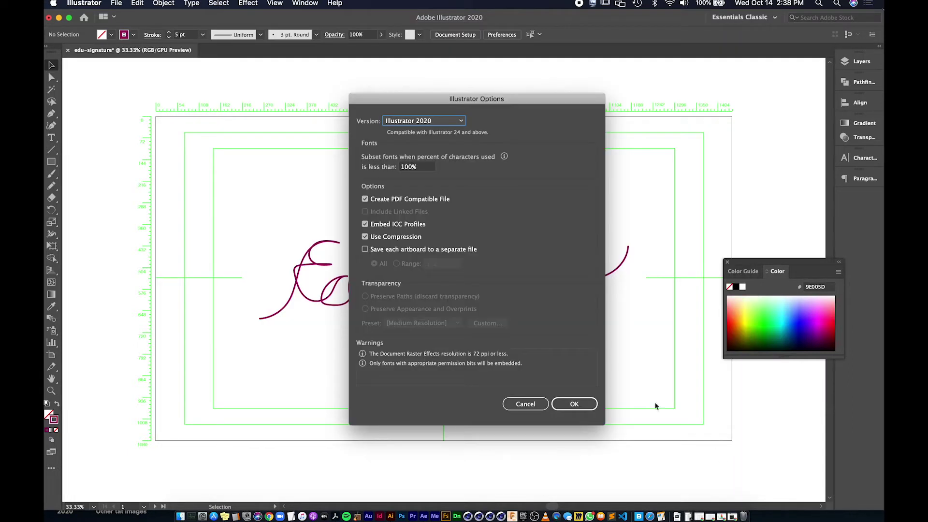
left_click(580, 405)
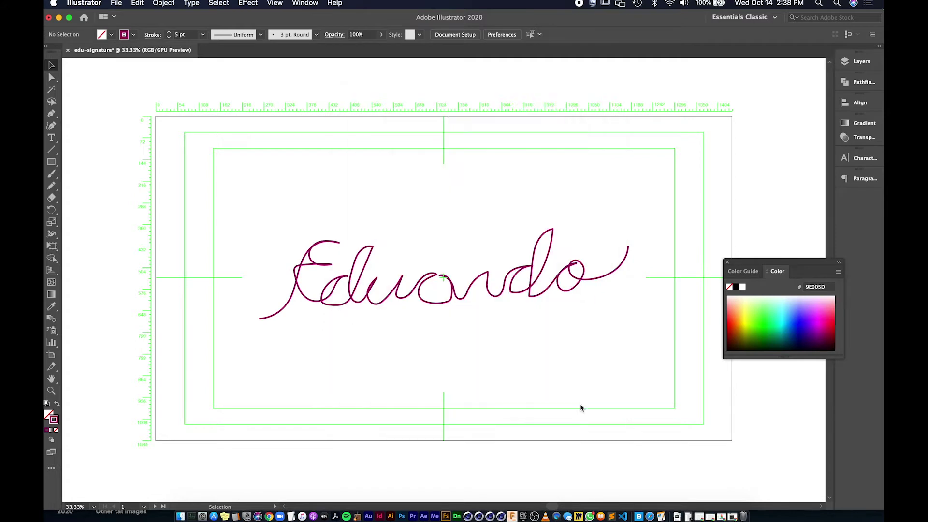
Switch to After Effects and import edu-signature.ai and arm-type.mov as footage
left_click(424, 517)
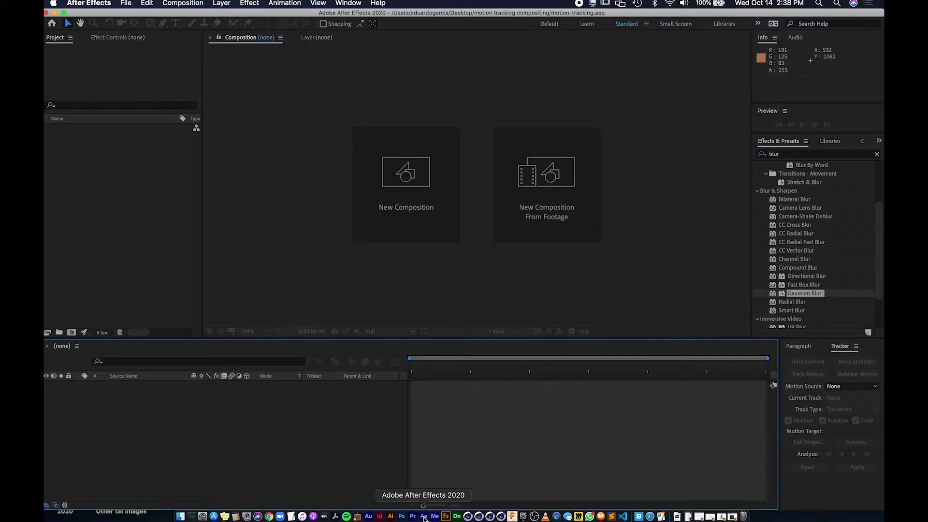
left_click(63, 45)
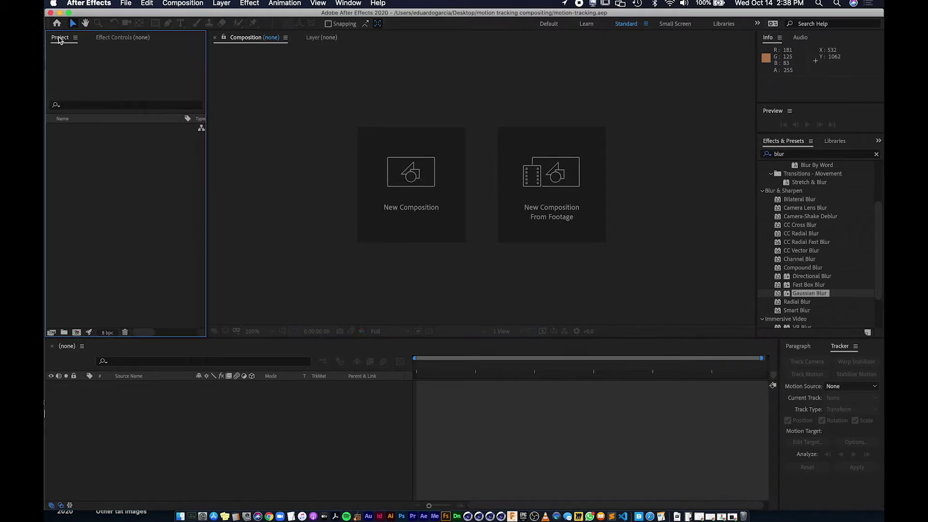
left_click(126, 3)
mouse_move(165, 132)
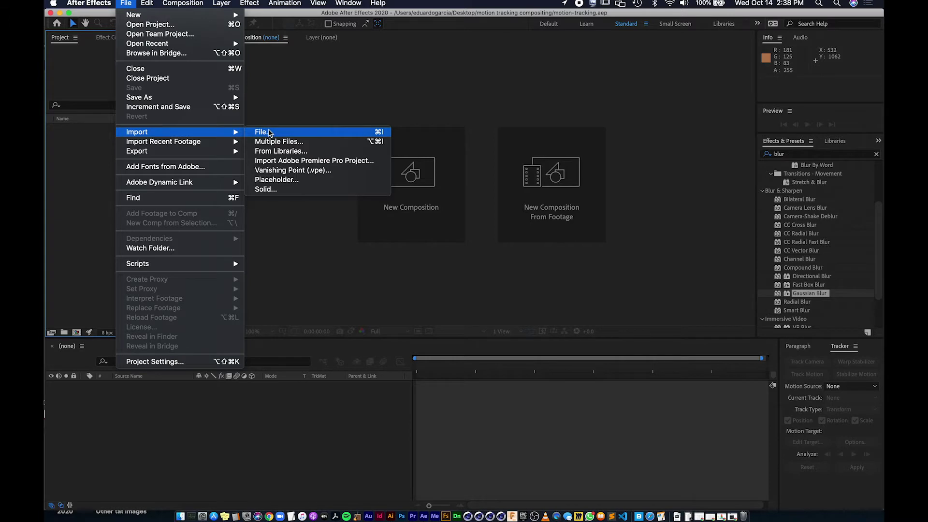
left_click(269, 132)
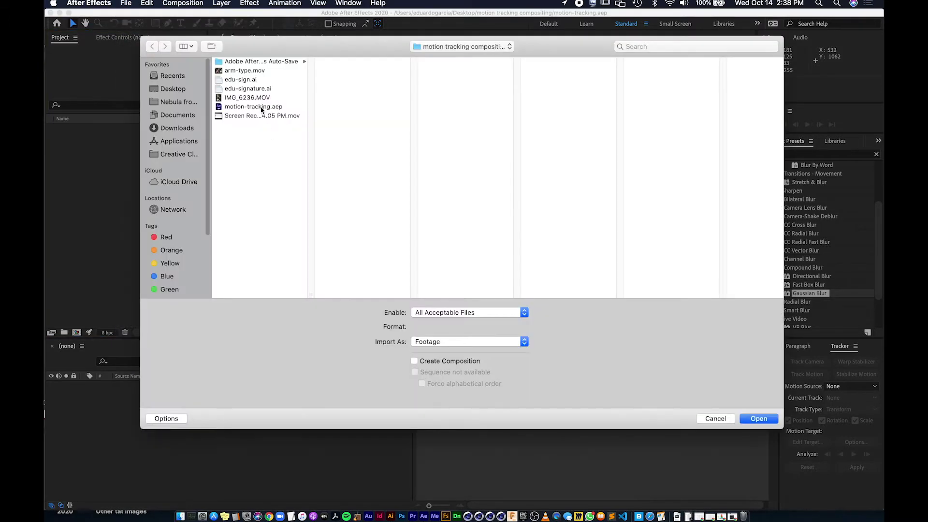
left_click(242, 91)
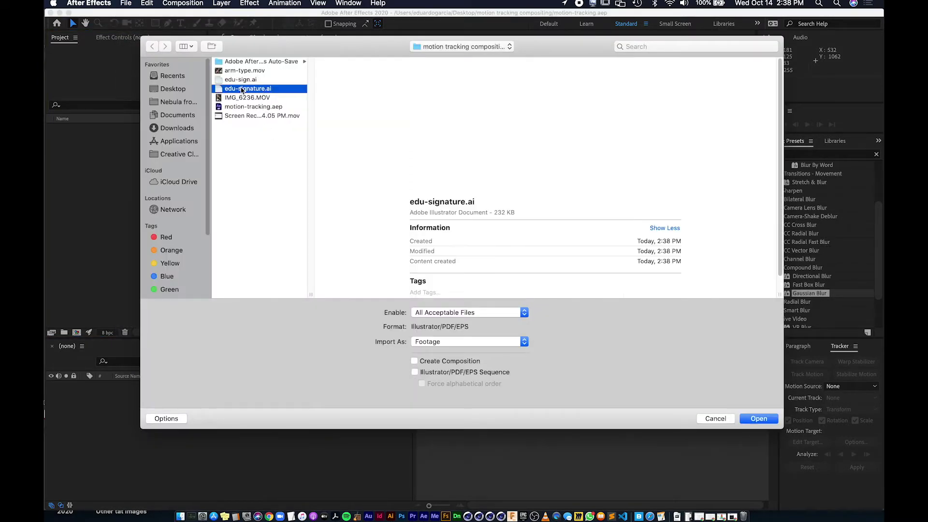
left_click(241, 71, "super")
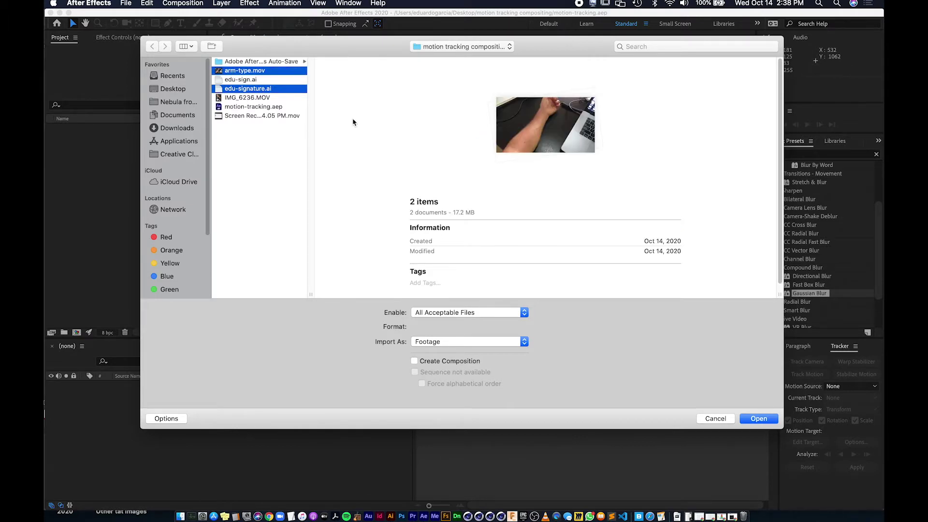
left_click(759, 420)
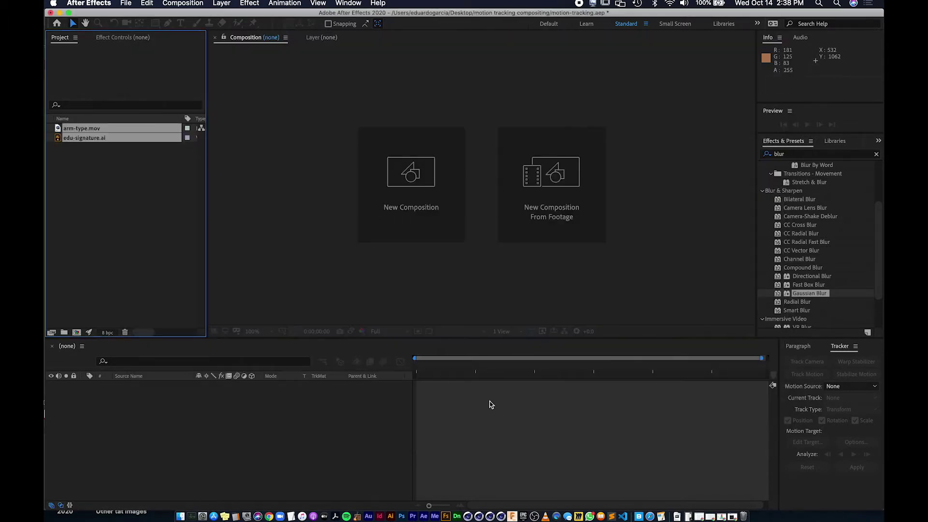
Create a new composition from the edu-signature.ai footage and select its layer
left_click(80, 161)
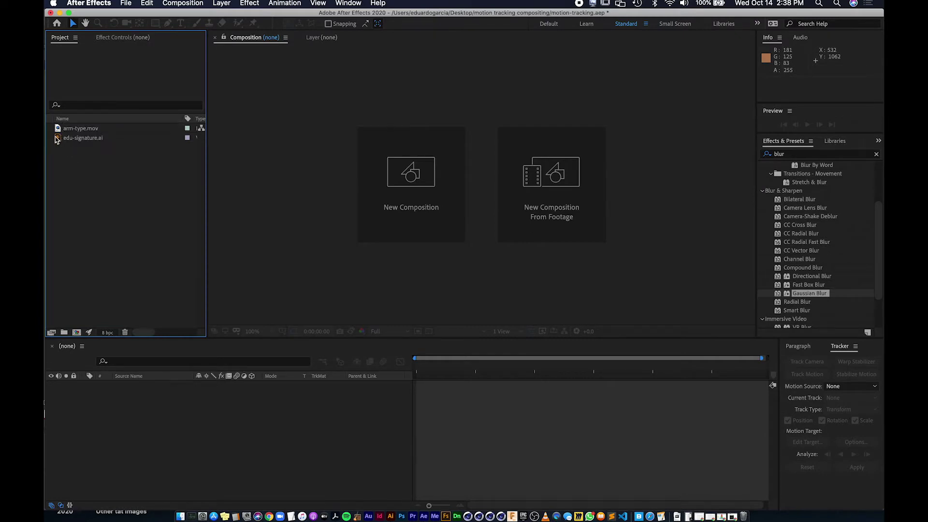
left_click(58, 139)
mouse_move(58, 140)
left_mouse_down()
mouse_move(77, 275)
mouse_move(68, 325)
mouse_move(76, 332)
left_mouse_up()
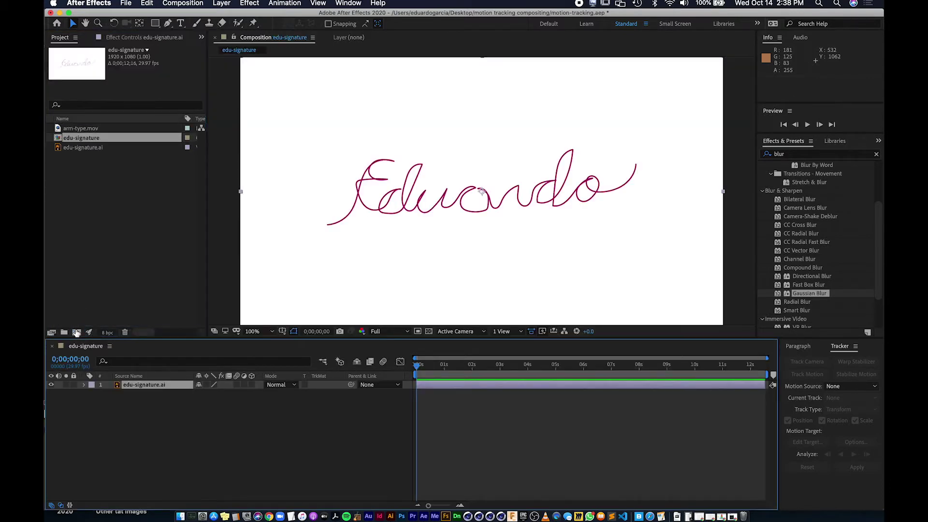
left_click_drag(414, 365, 407, 389)
left_click(173, 389)
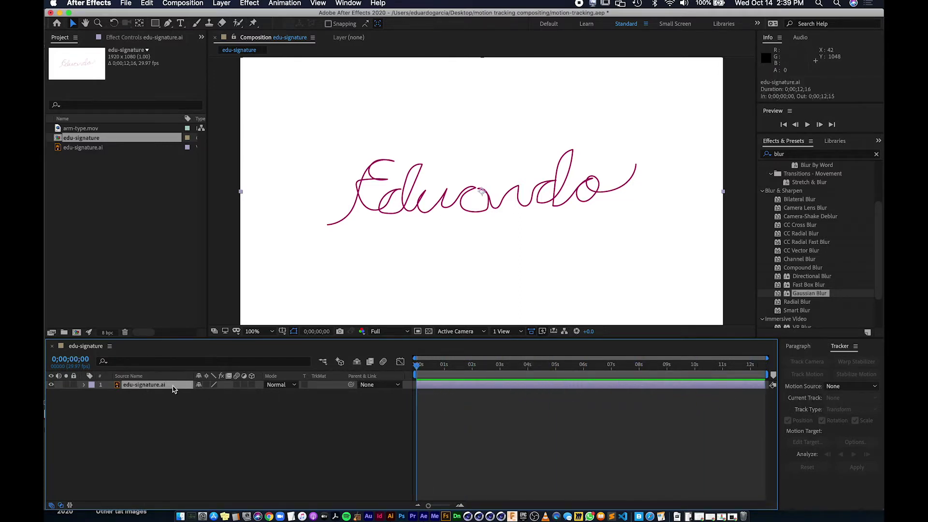
Switch to Illustrator and copy the whole signature path
left_click(391, 516)
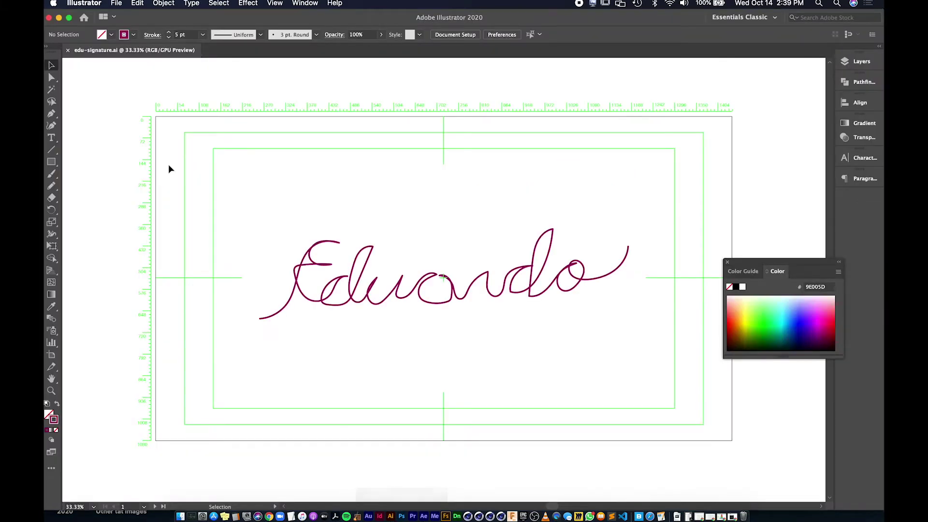
left_click(85, 4)
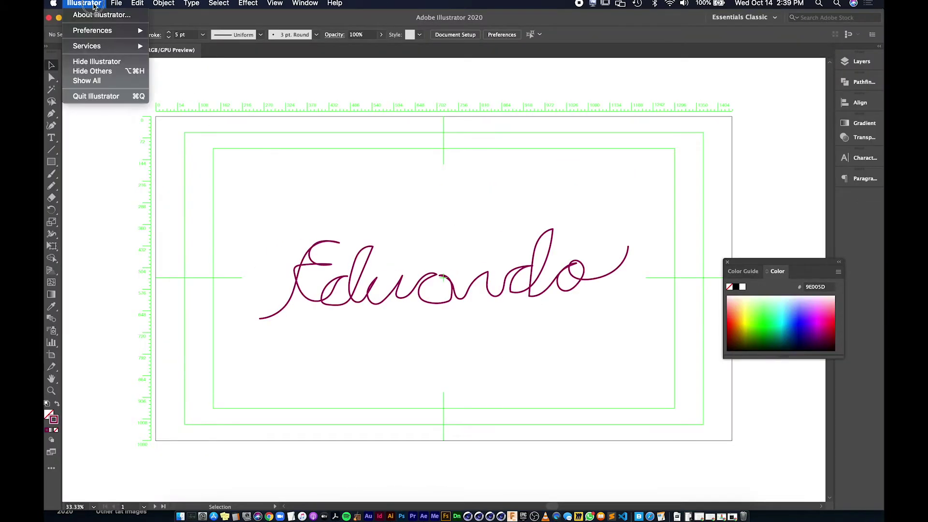
left_click(94, 5)
left_click_drag(259, 192, 655, 336)
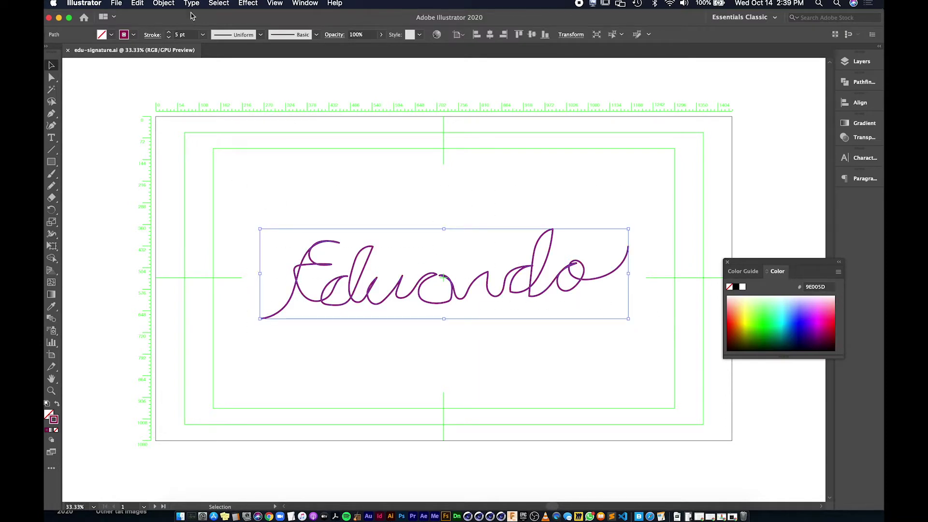
left_click(137, 3)
left_click(148, 50)
left_click(137, 4)
left_click(169, 68)
Switch back to After Effects and paste the copied path onto the edu-signature.ai layer as a mask
left_click(423, 517)
left_click(145, 386)
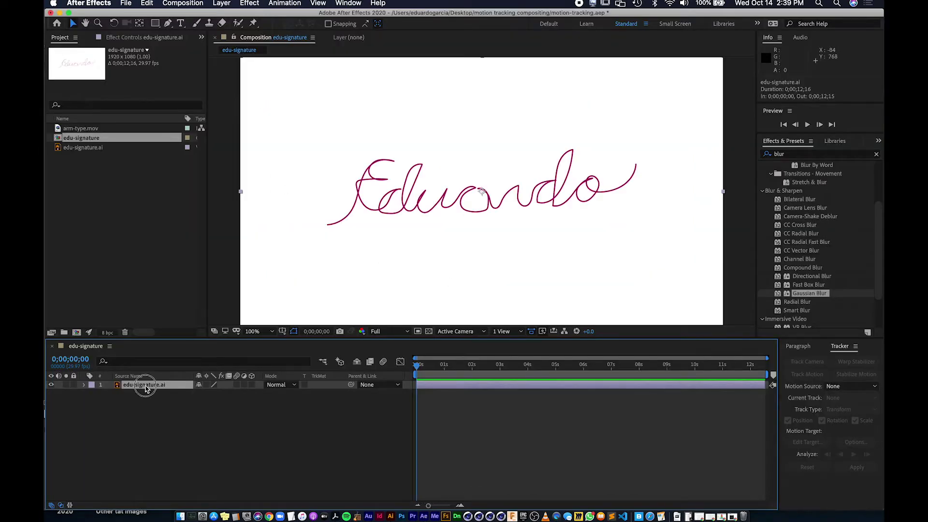
left_click(147, 3)
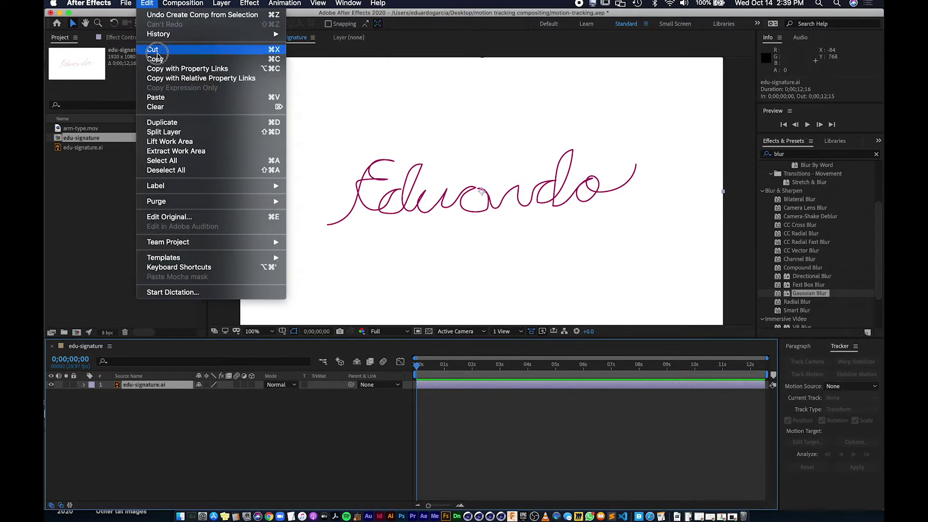
left_click(157, 94)
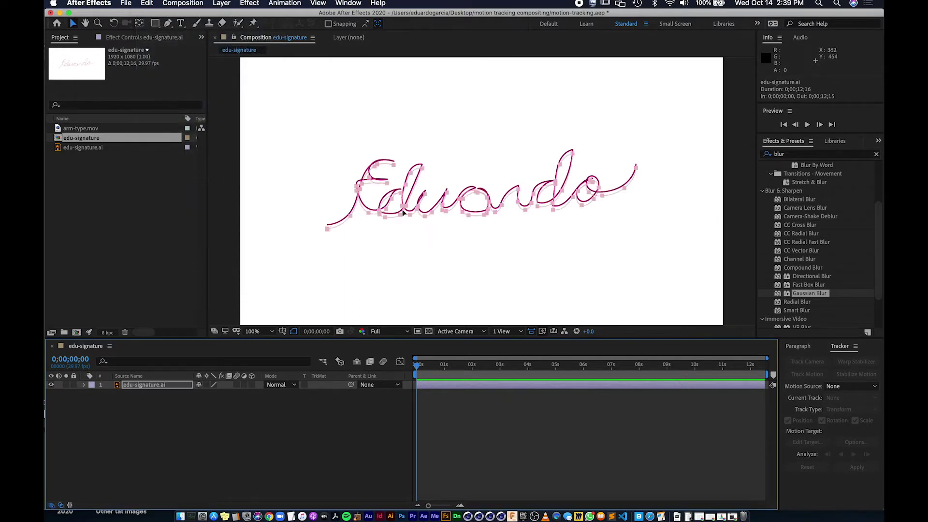
Expand the layer's Mask 1 properties and move its mask path up slightly to line up with the signature artwork
left_click(85, 385)
left_click(93, 394)
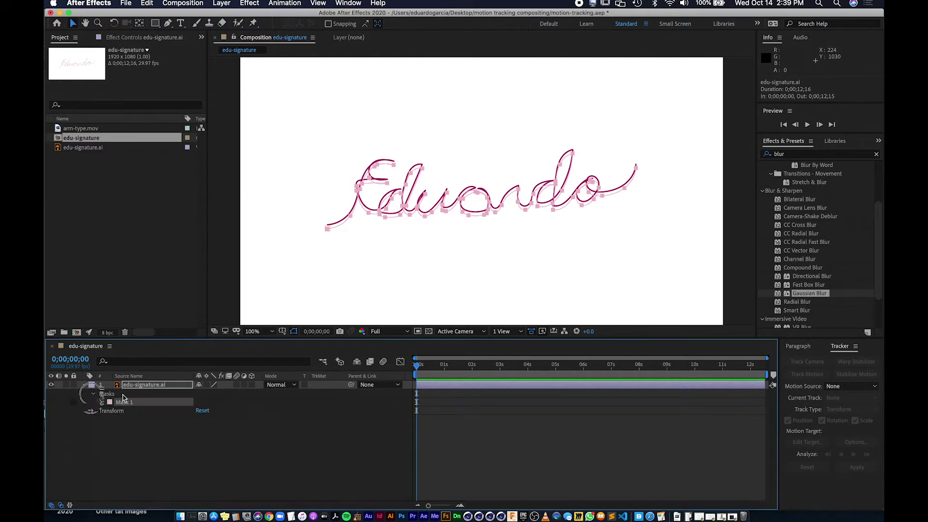
left_click(102, 403)
left_click(153, 409)
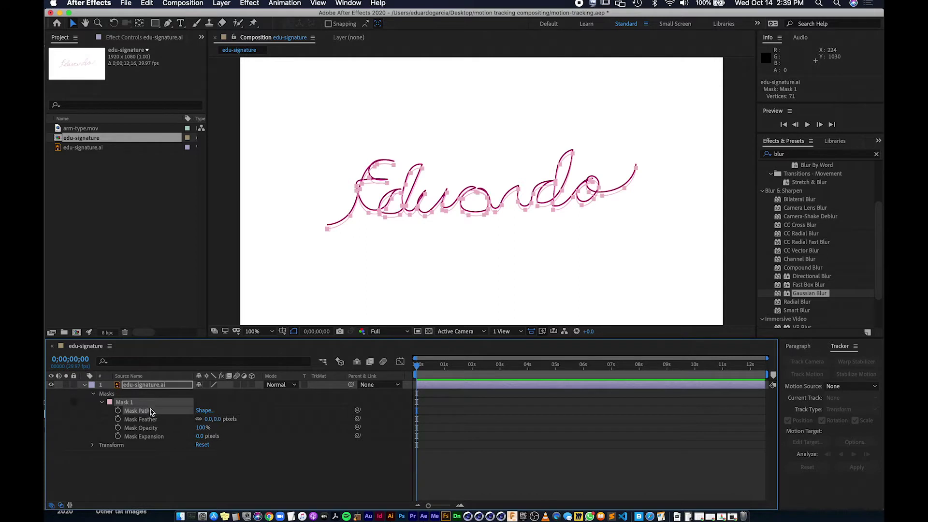
left_click(395, 220)
left_click_drag(394, 220, 395, 217)
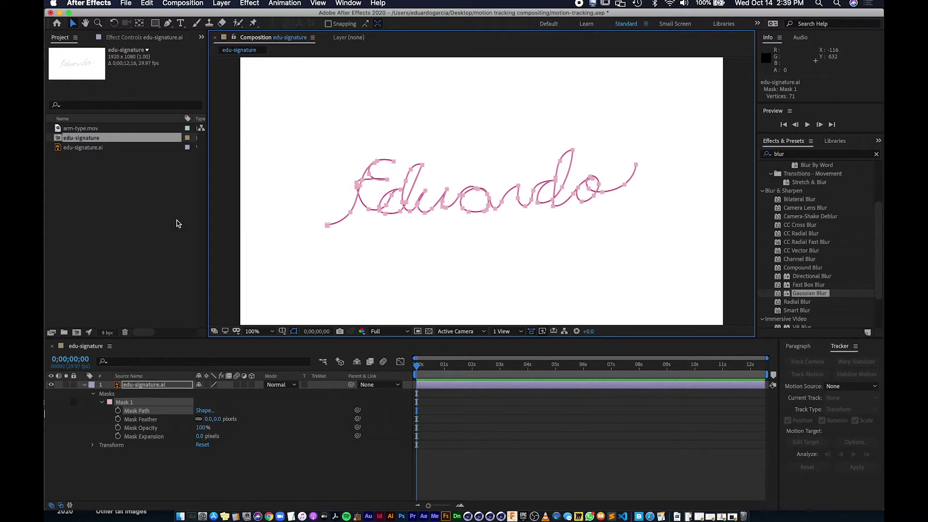
Find the Stroke effect by searching the effects for "stroke" and apply it to the edu-signature.ai layer
left_click(149, 386)
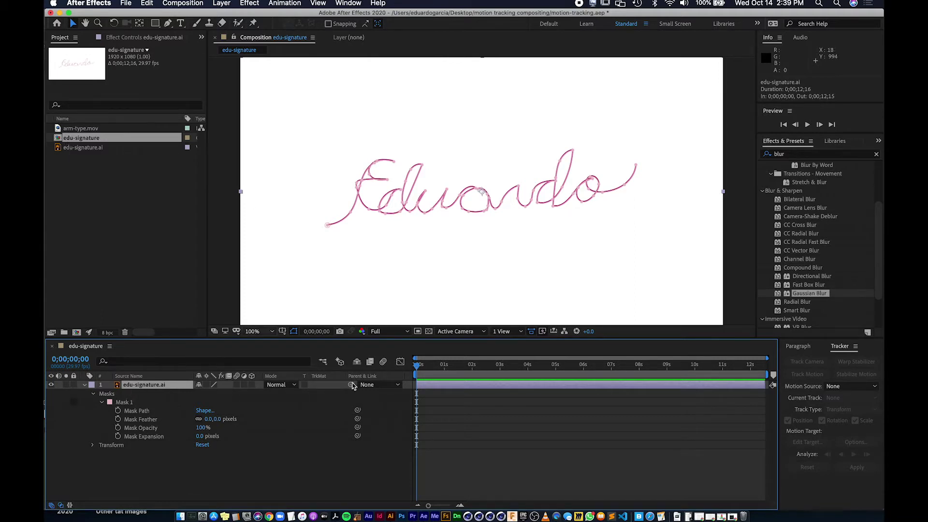
left_click(800, 153)
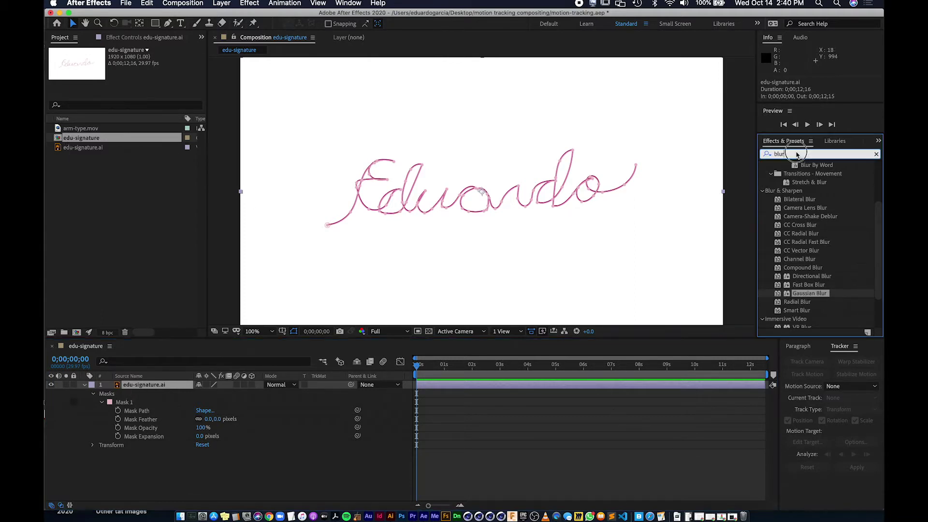
left_click(784, 143)
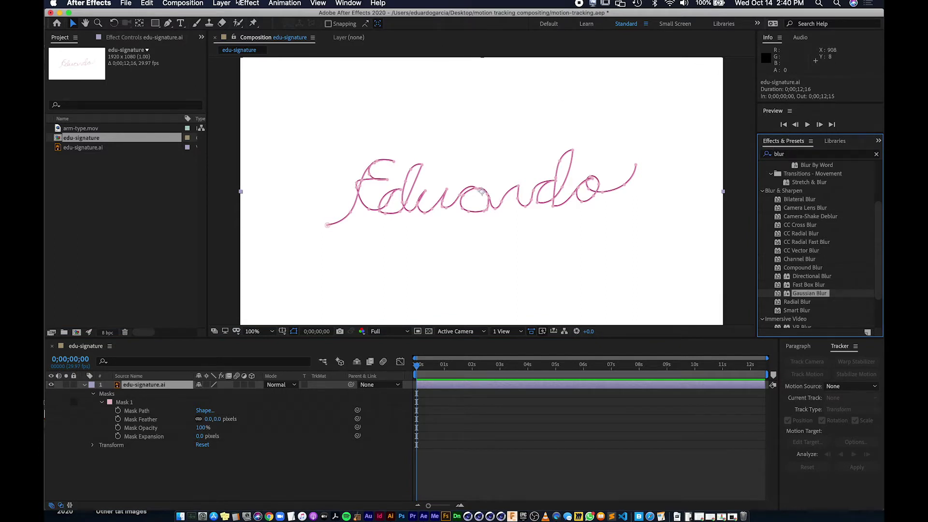
left_click(345, 4)
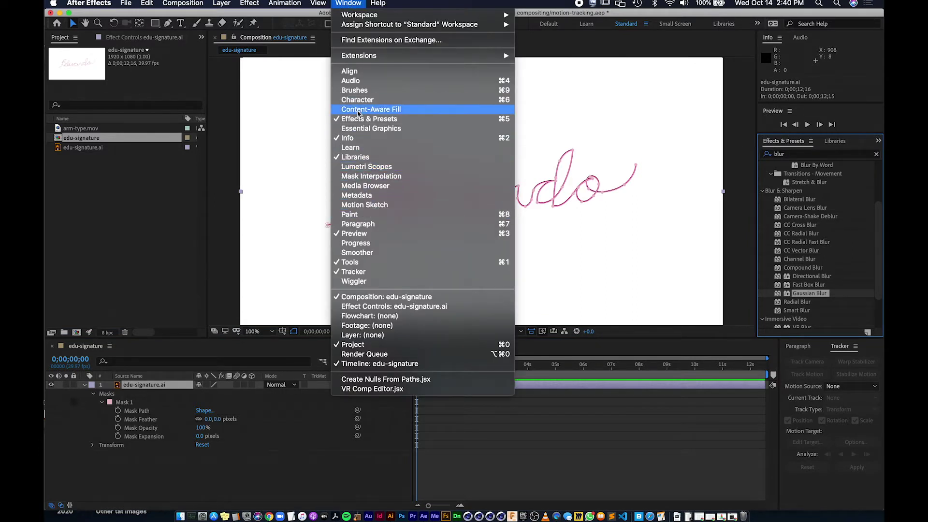
left_click(359, 119)
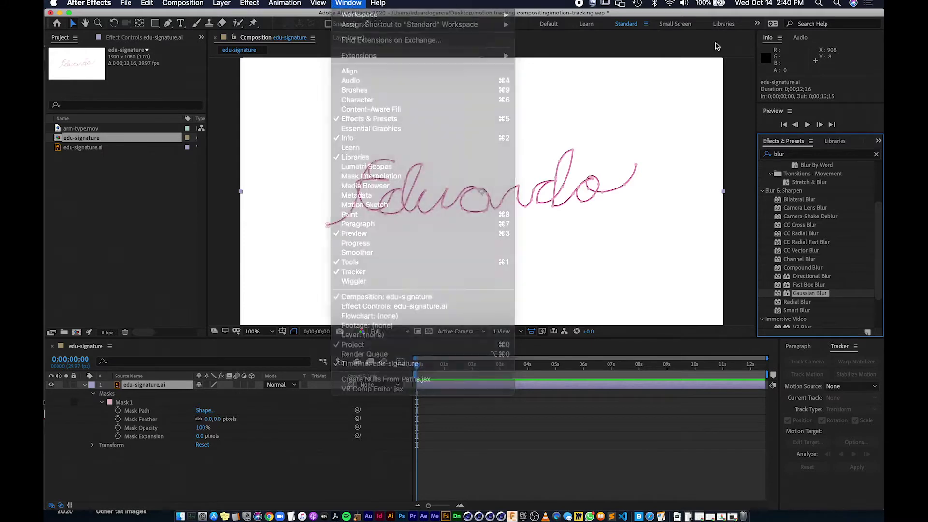
left_click(796, 157)
type("strok")
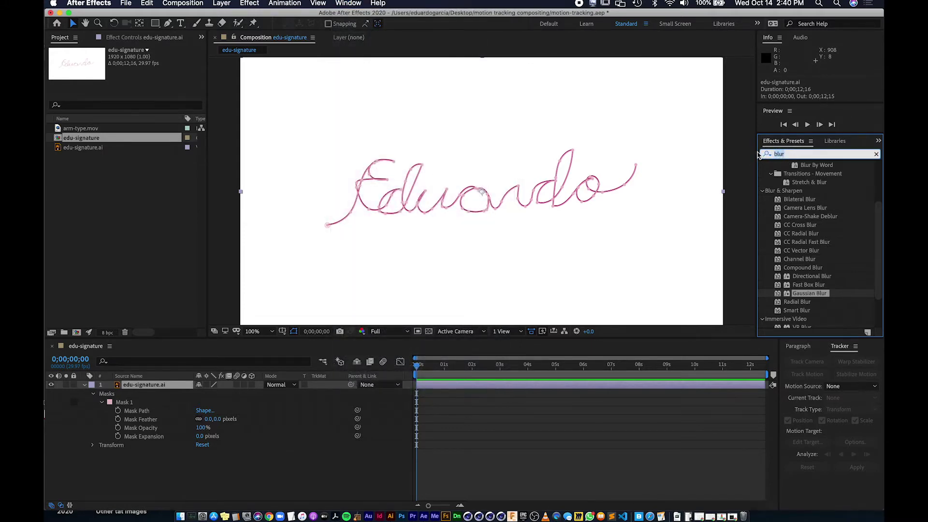
type("e")
left_click(797, 276)
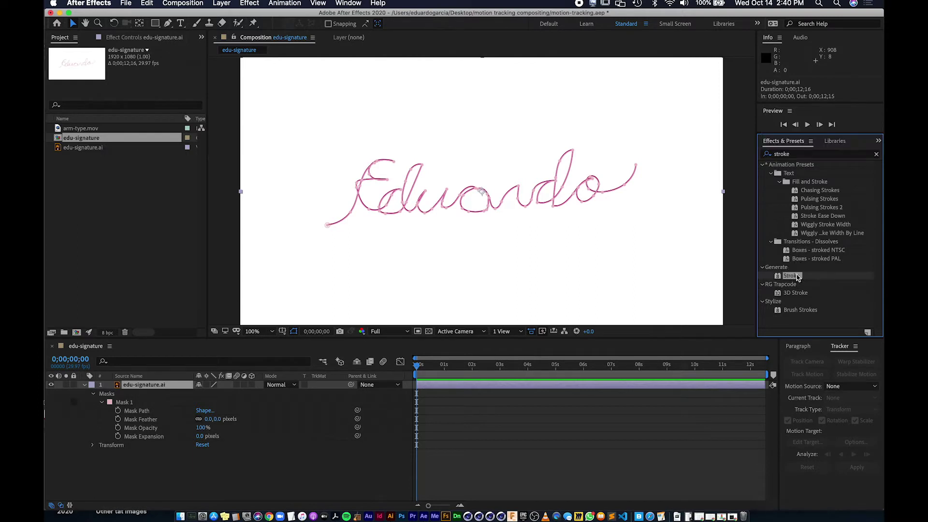
mouse_move(784, 279)
left_mouse_down()
mouse_move(400, 329)
mouse_move(251, 383)
mouse_move(458, 388)
left_mouse_up()
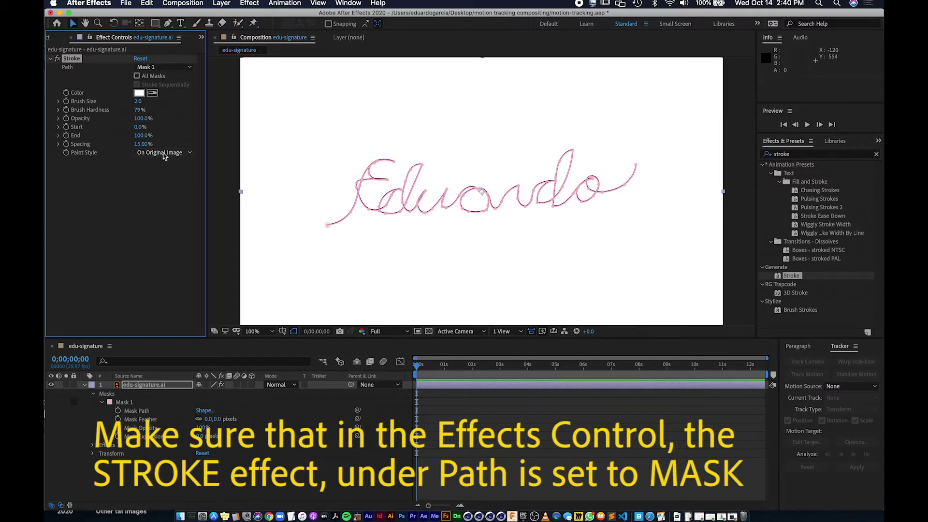
Set the Stroke effect's Paint Style to Reveal Original Image and deselect the layer
left_click(167, 153)
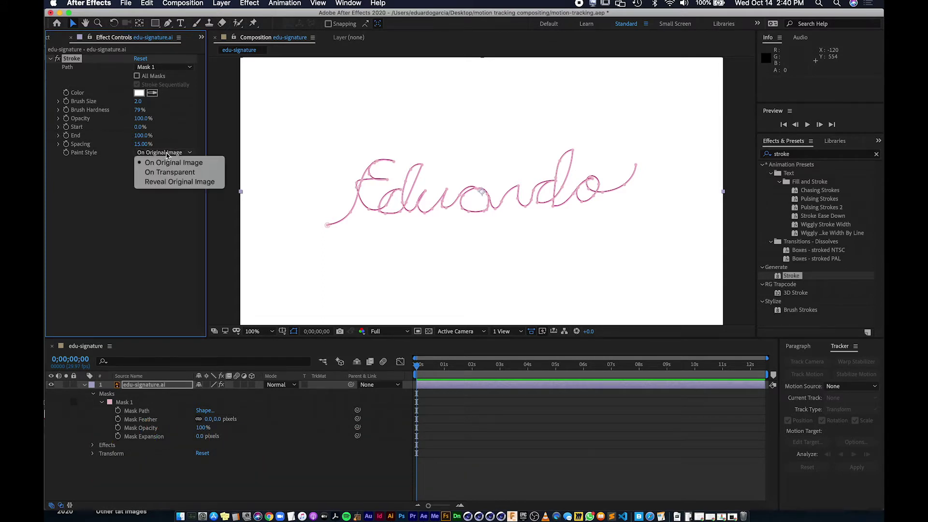
left_click(170, 183)
left_click(148, 190)
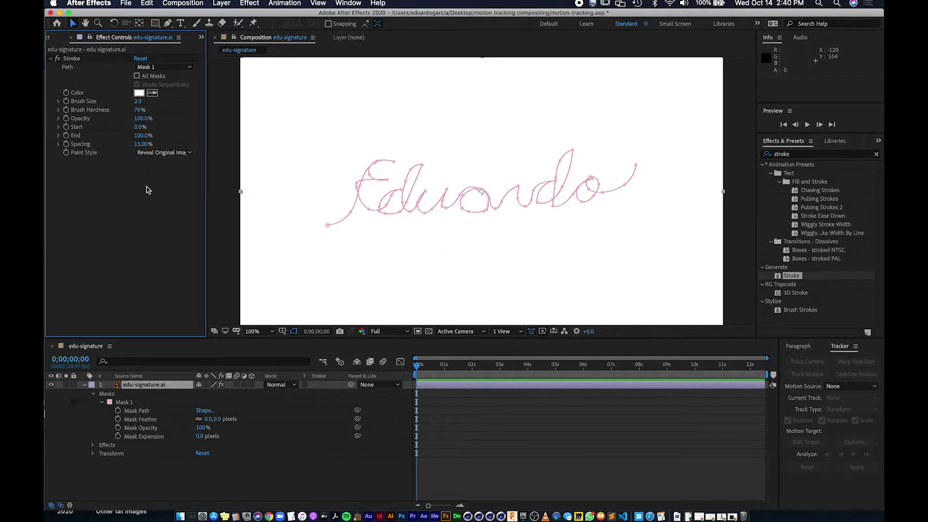
left_click(490, 434)
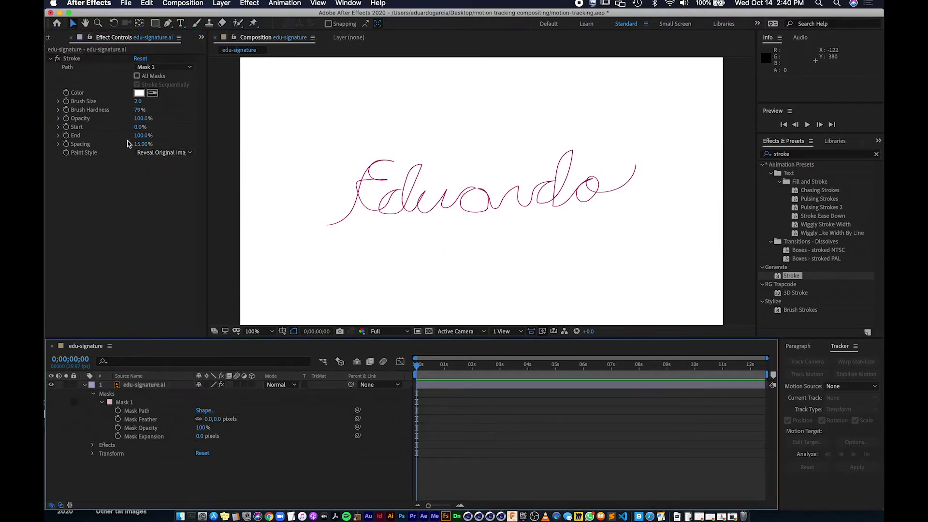
Lower the Stroke effect's End value to 98% and increase its Brush Size to 11
mouse_move(139, 137)
left_mouse_down()
mouse_move(112, 137)
mouse_move(144, 136)
left_mouse_up()
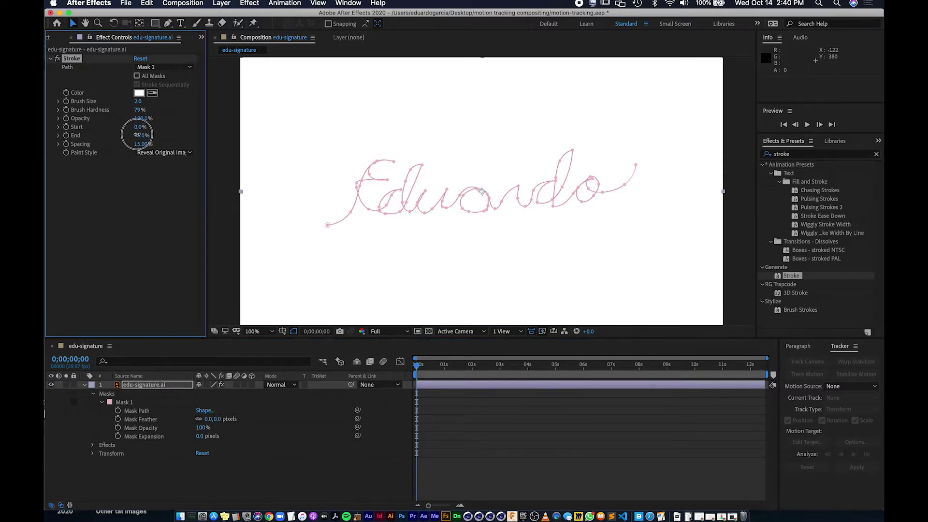
left_click(501, 458)
mouse_move(138, 101)
left_mouse_down()
mouse_move(178, 98)
mouse_move(142, 101)
left_mouse_up()
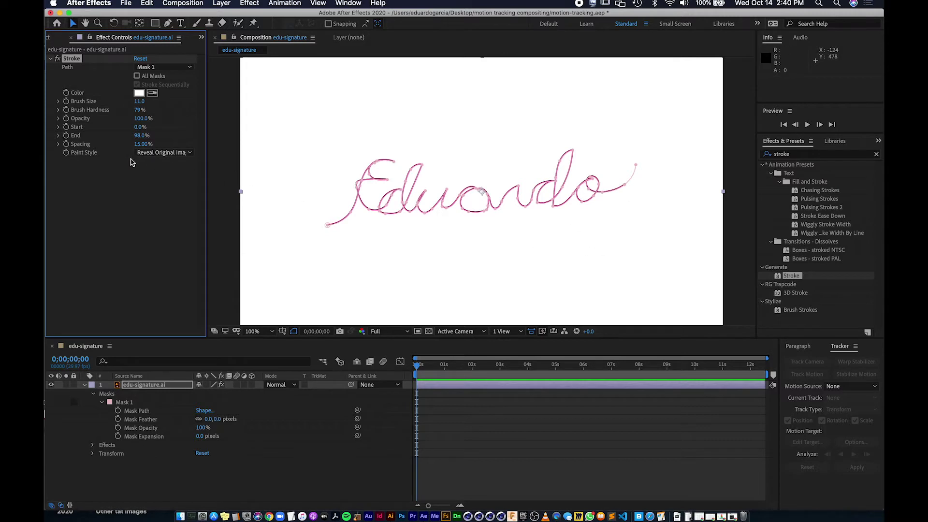
left_click(142, 118)
left_click(163, 195)
Test the signature reveal by lowering the Stroke effect's End value to 11% and raising it to 72%
left_click_drag(143, 137, 103, 145)
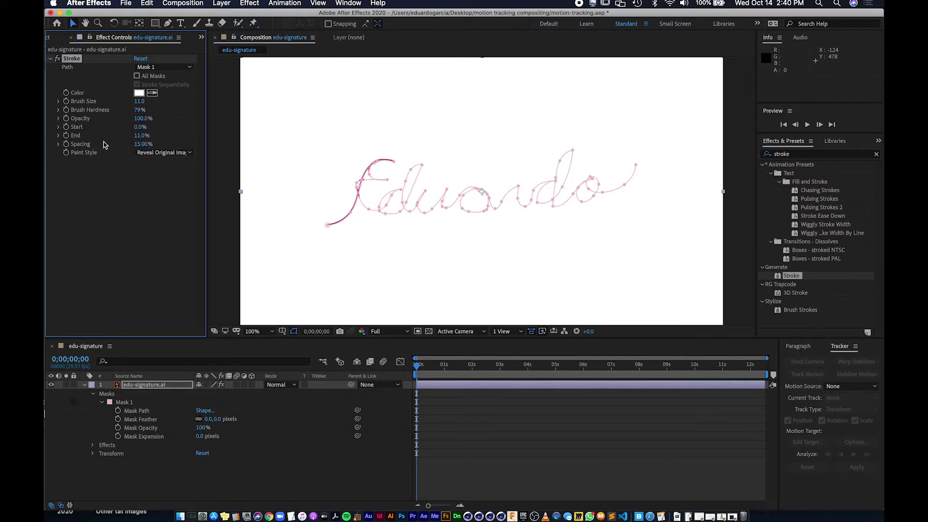
left_click(467, 440)
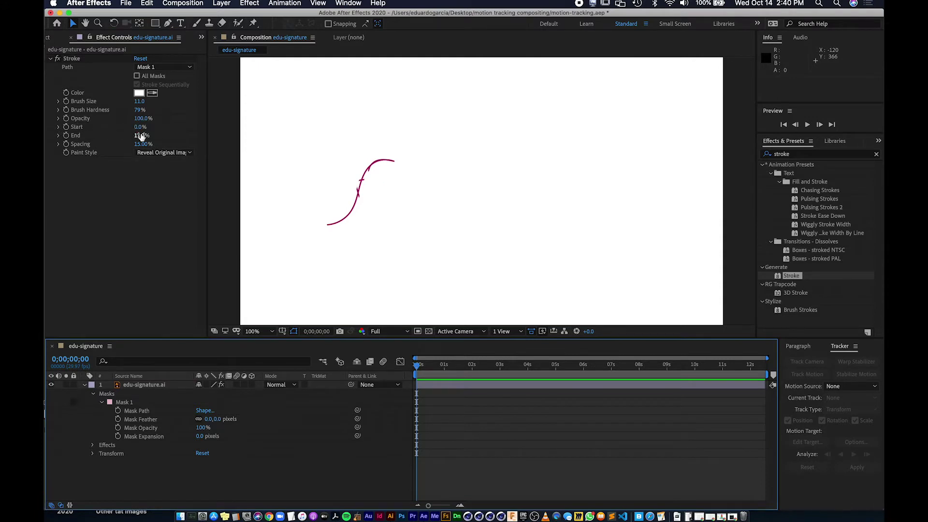
left_click_drag(143, 137, 171, 137)
left_click(546, 449)
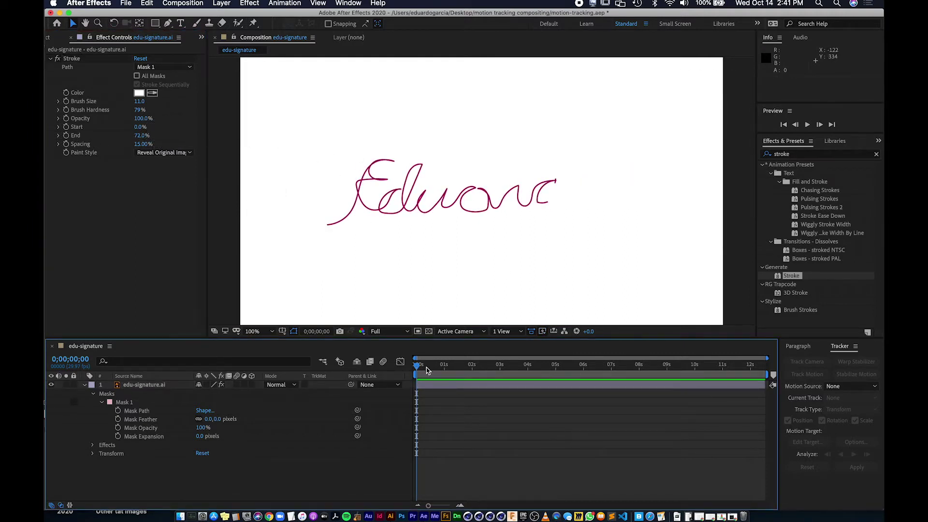
Add a keyframe for the Stroke effect's End parameter at 0;00;00;00 with a value of 0%
left_click_drag(416, 366, 451, 373)
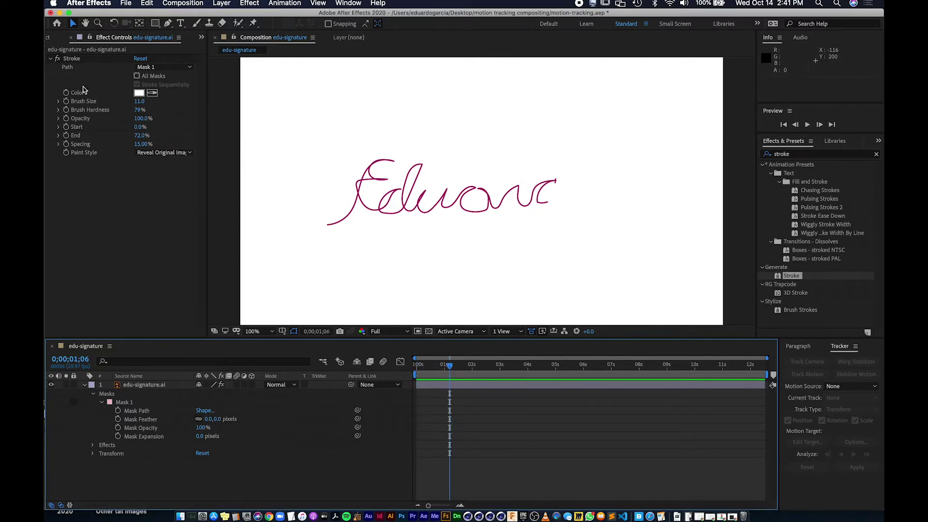
left_click_drag(449, 372, 355, 365)
left_click(66, 138)
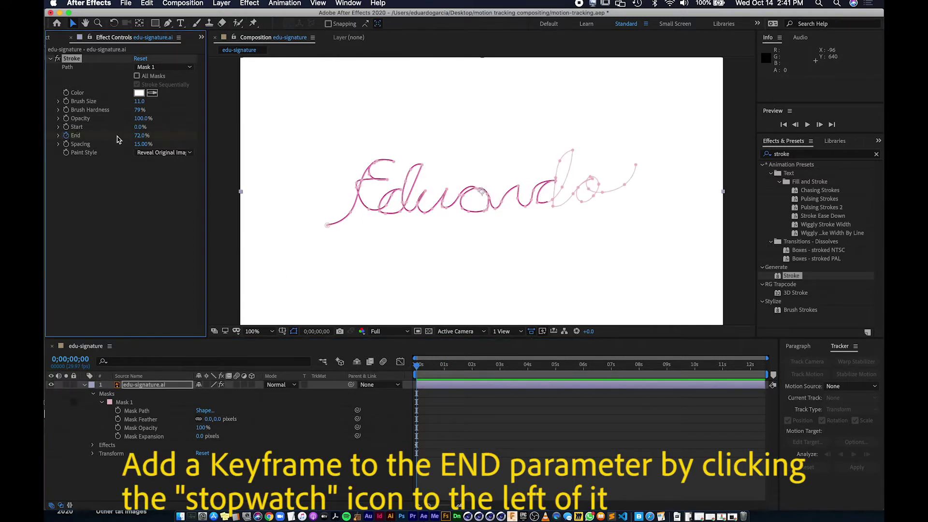
left_click_drag(142, 135, 66, 139)
left_click(423, 370)
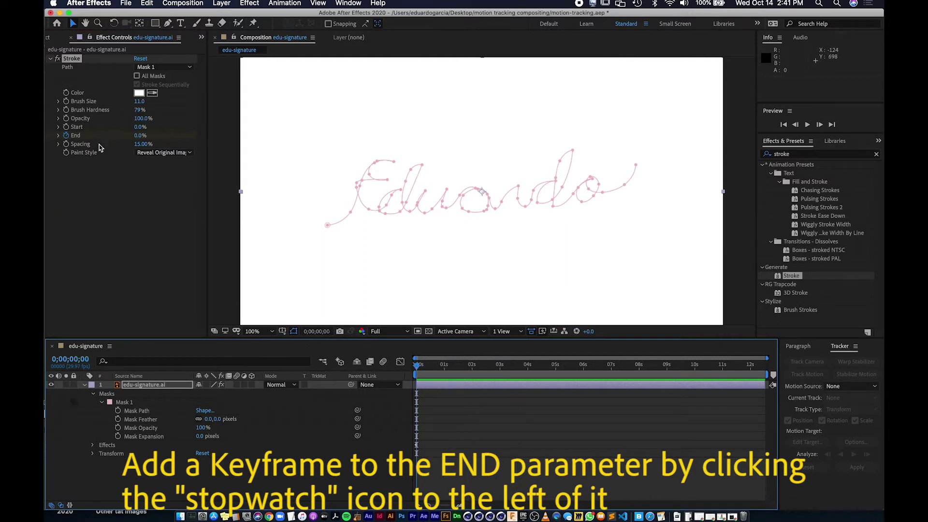
left_click(66, 136)
Keyframe the Stroke effect's End parameter at 100% on the composition's last frame, 0;00;12;15
left_click_drag(417, 370, 833, 402)
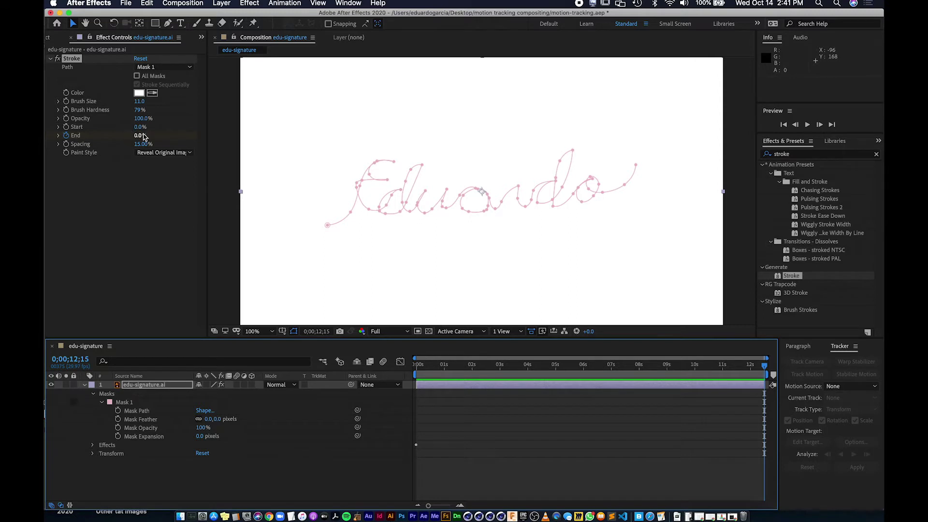
left_click_drag(137, 138, 225, 140)
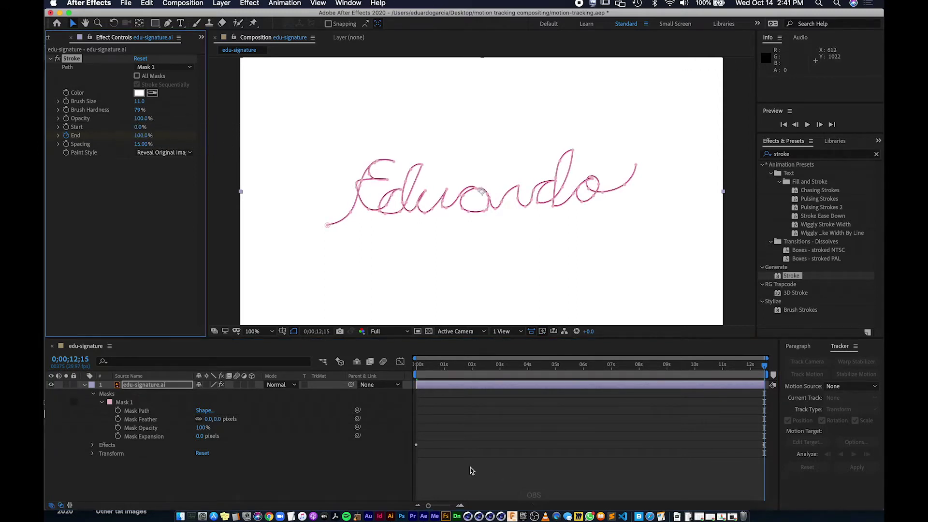
left_click(477, 414)
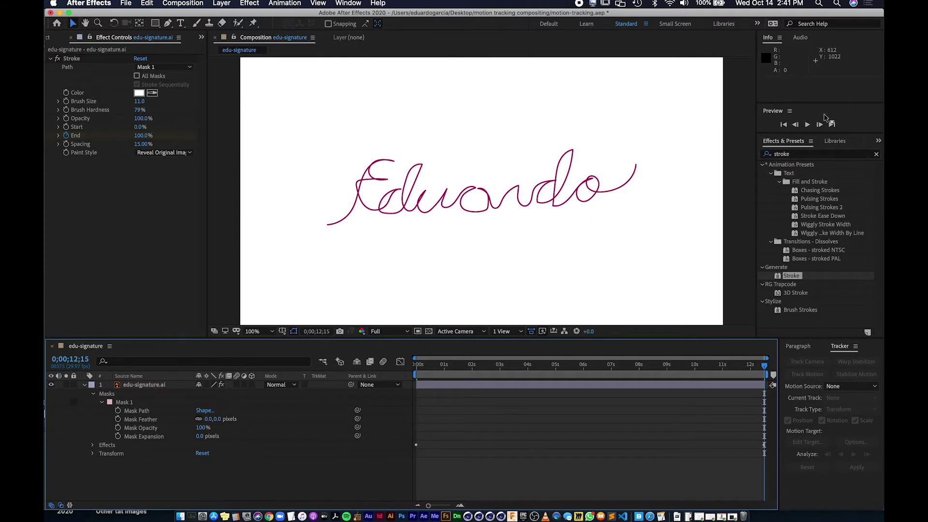
Preview the signature write-on animation and park the playhead at 0;00;01;21 to inspect the revealed stroke
left_click(807, 125)
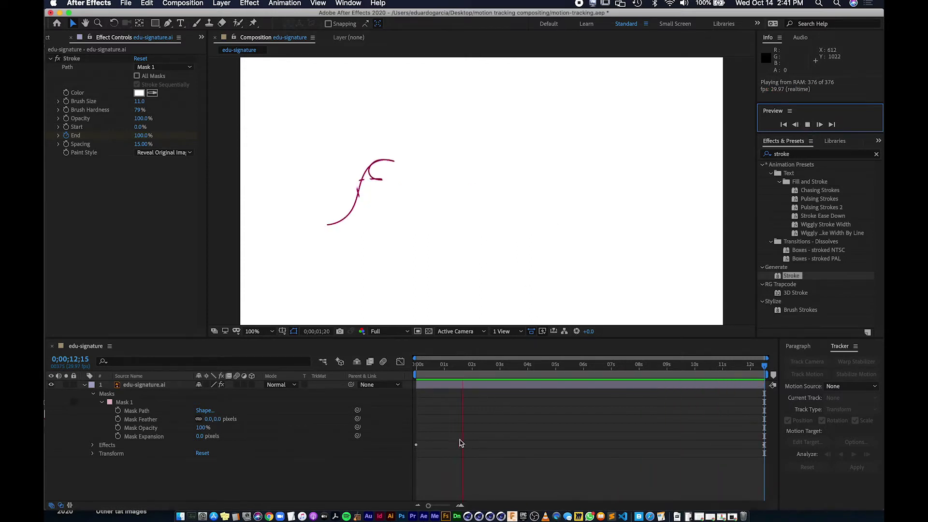
key("space")
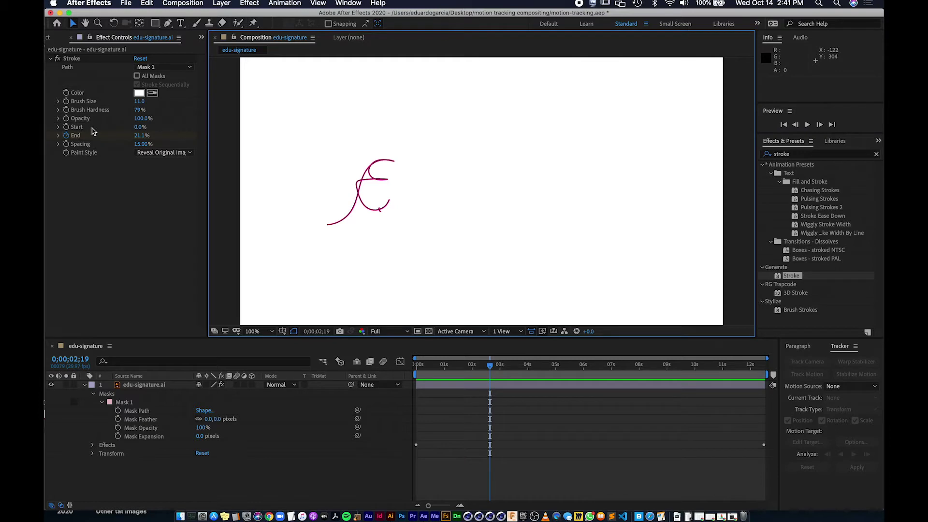
left_click_drag(496, 361, 464, 368)
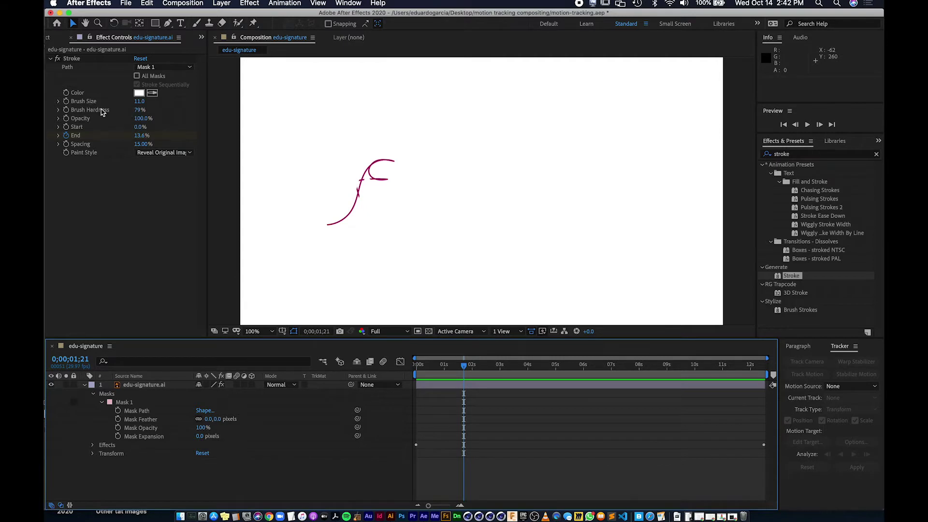
Reduce the Stroke effect's Brush Size to 3.0 and deselect the layer
left_click_drag(143, 105, 98, 99)
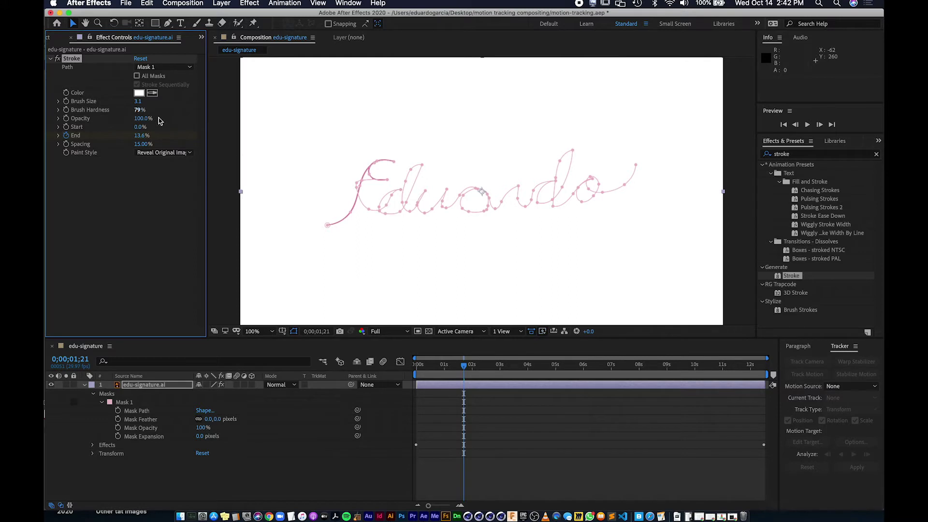
left_click(535, 473)
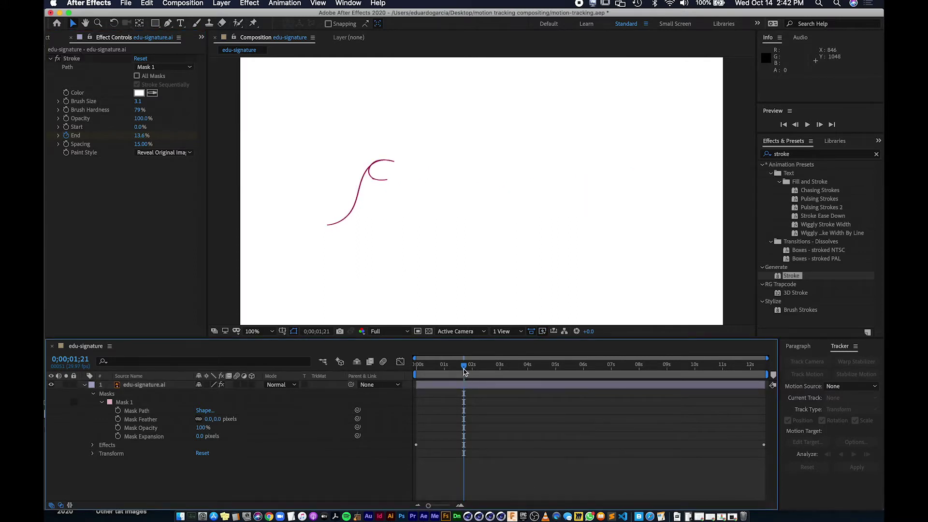
left_click(139, 103)
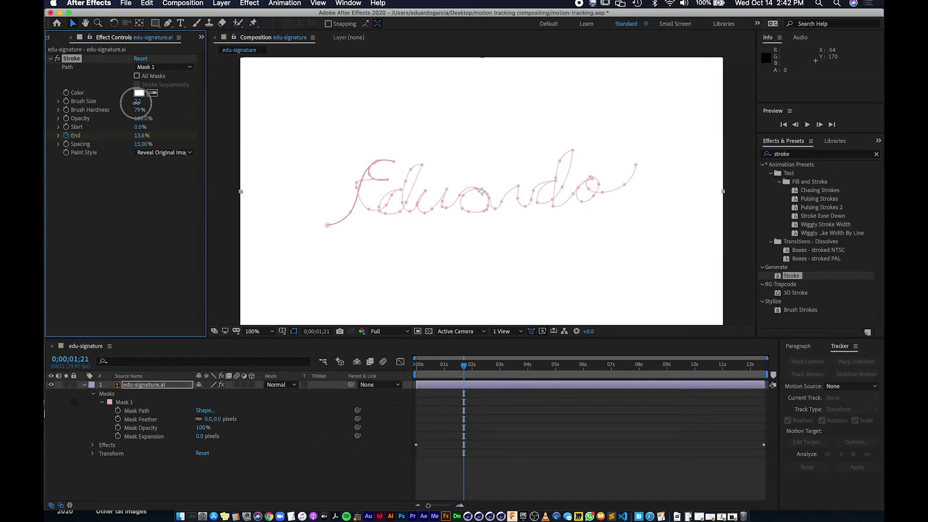
left_click_drag(139, 104, 142, 108)
left_click(534, 473)
Play the write-on animation from the first frame to check the thinner brush, and return to the start
left_click_drag(460, 367, 358, 366)
left_click(496, 467)
key("space")
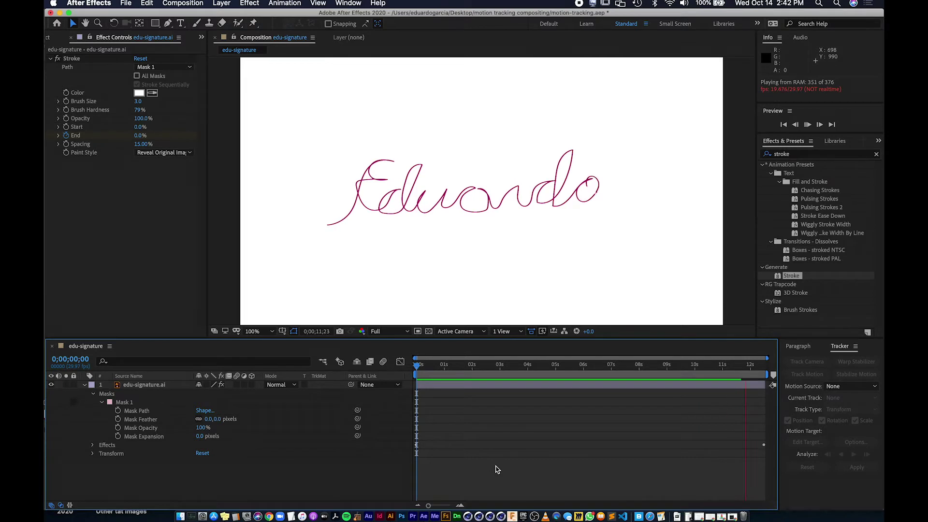
key("space")
left_click_drag(474, 365, 358, 361)
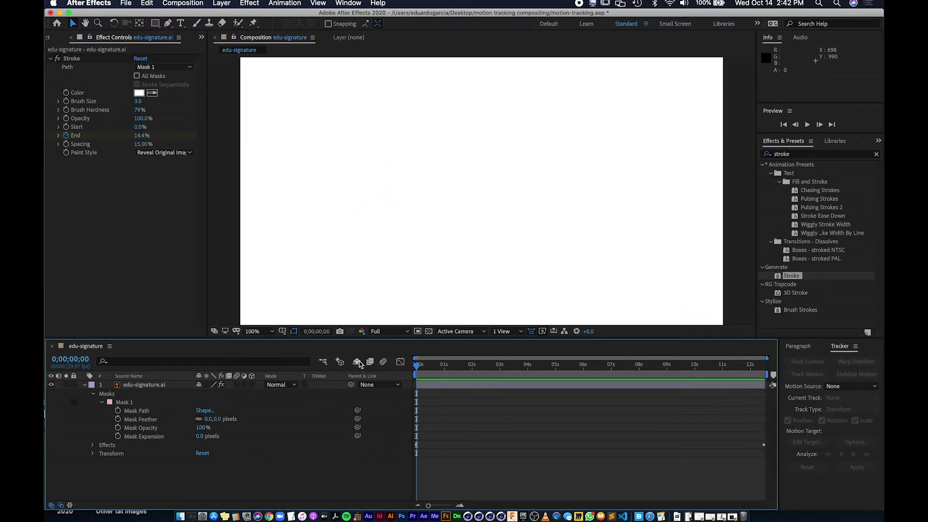
Collapse the edu-signature.ai layer's properties and add a null object to the composition
left_click(85, 385)
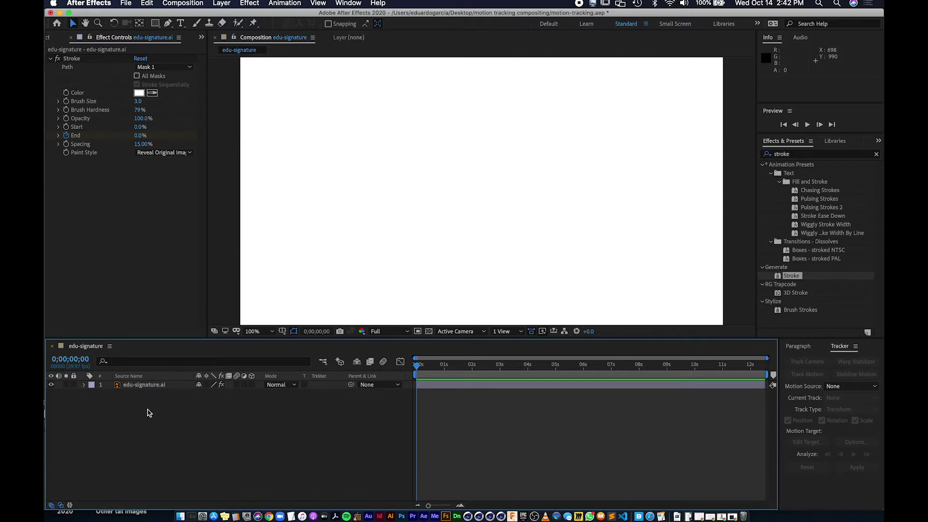
left_click(222, 3)
mouse_move(242, 15)
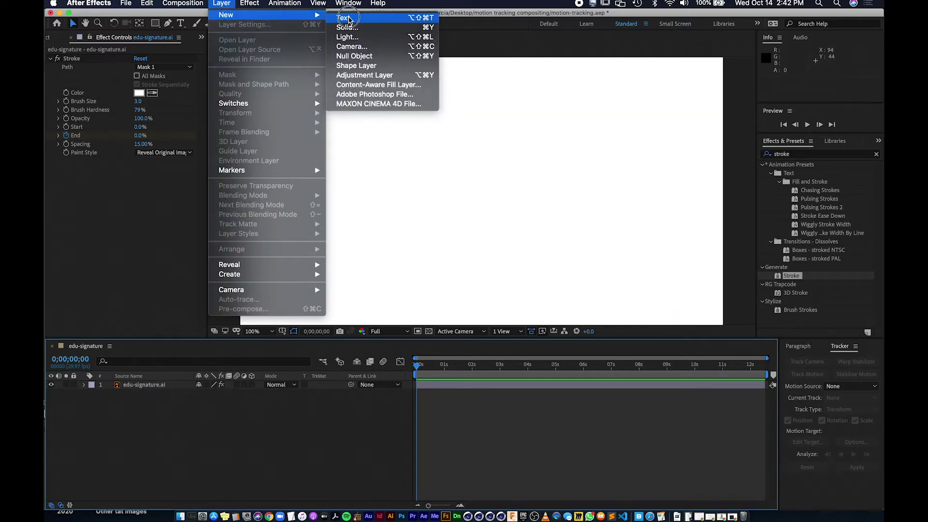
left_click(354, 56)
Parent the edu-signature.ai layer to the null object and deselect all layers
left_click(139, 393)
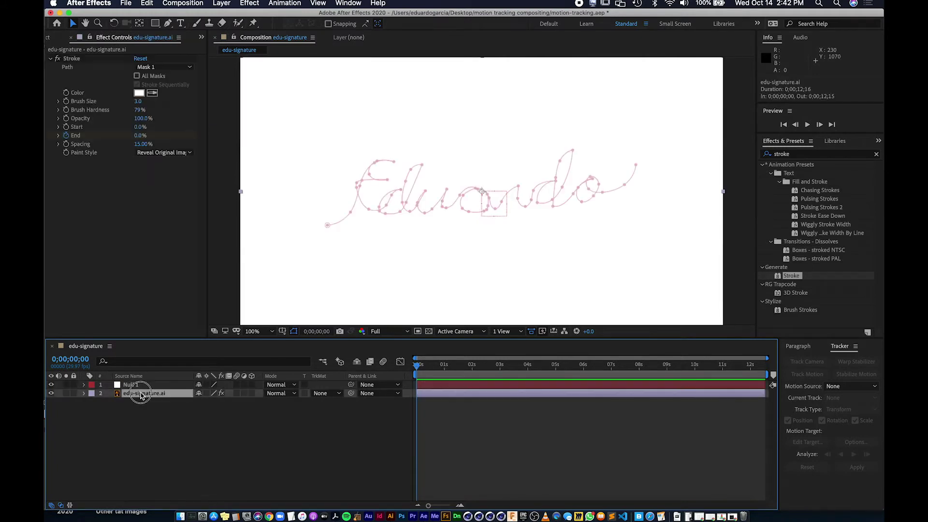
left_click_drag(352, 394, 151, 388)
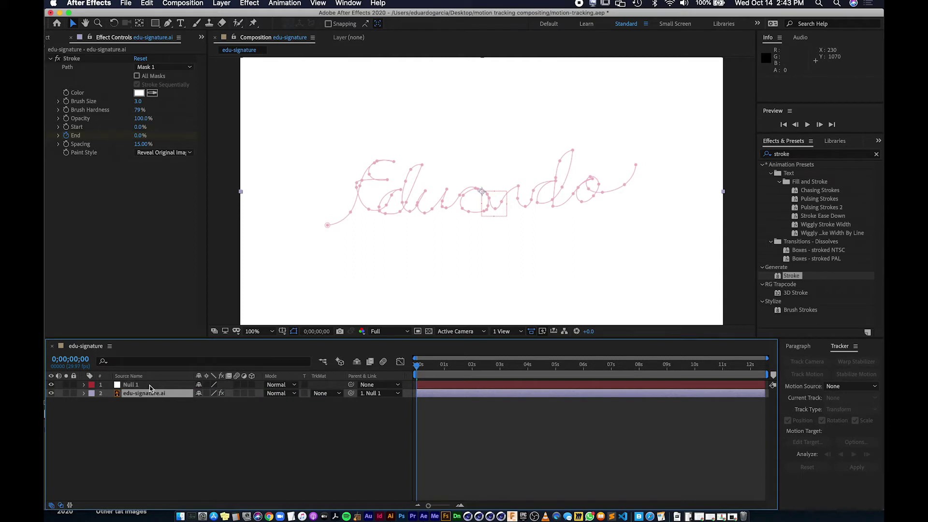
left_click(136, 385)
left_click(164, 419)
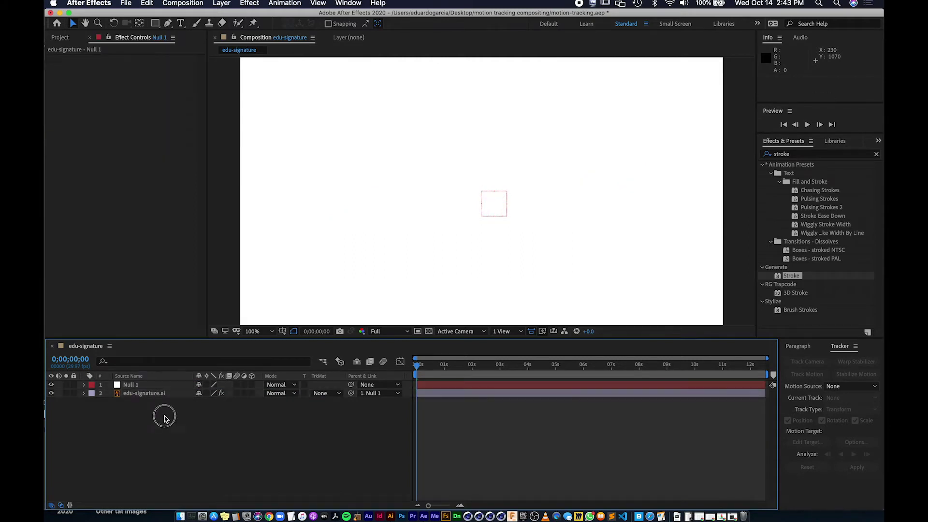
Add the arm-type.mov footage to the edu-signature composition beneath the signature layer and deselect it
left_click(51, 38)
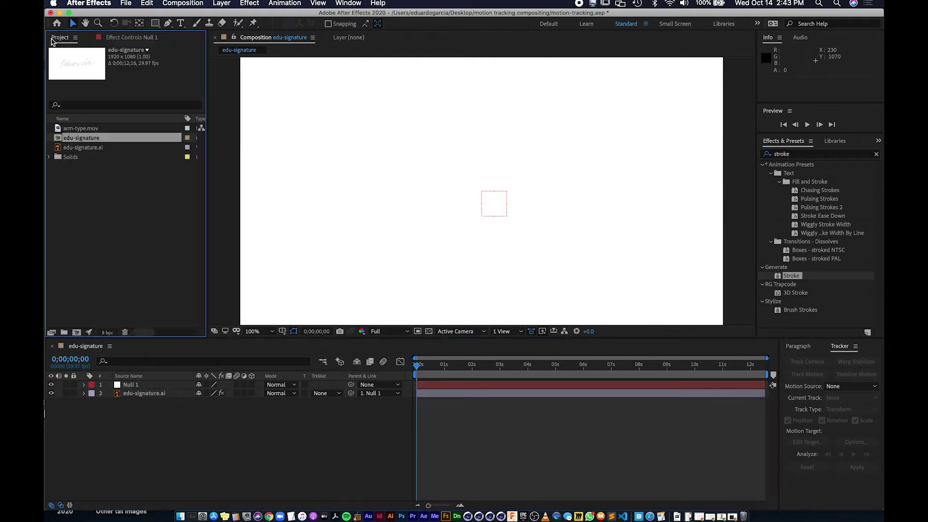
left_click(73, 129)
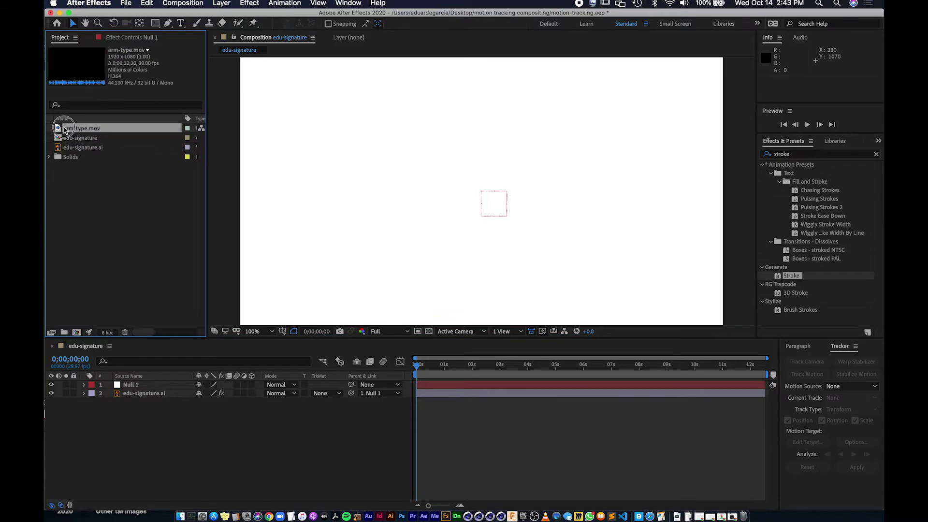
left_click_drag(58, 130, 139, 451)
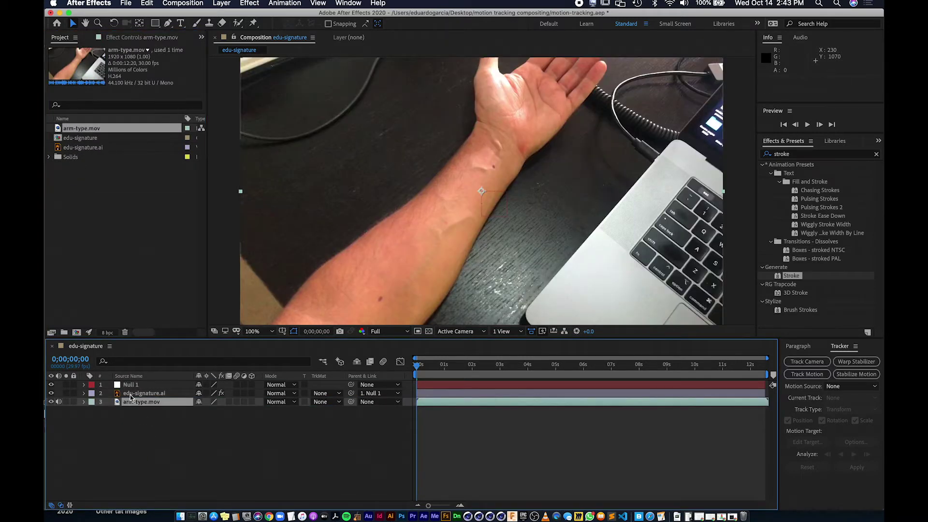
left_click(163, 422)
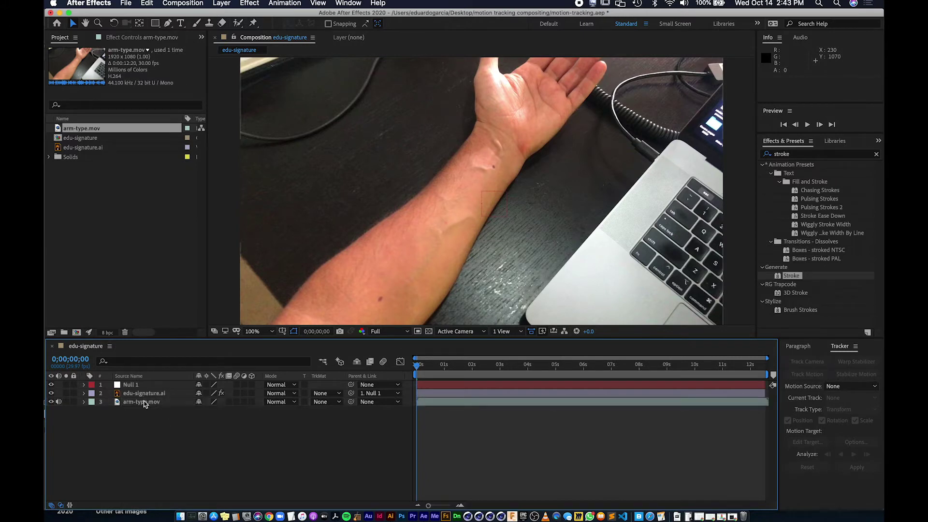
Start a motion track on the arm-type.mov layer with rotation and scale tracking enabled alongside position
left_click(140, 404)
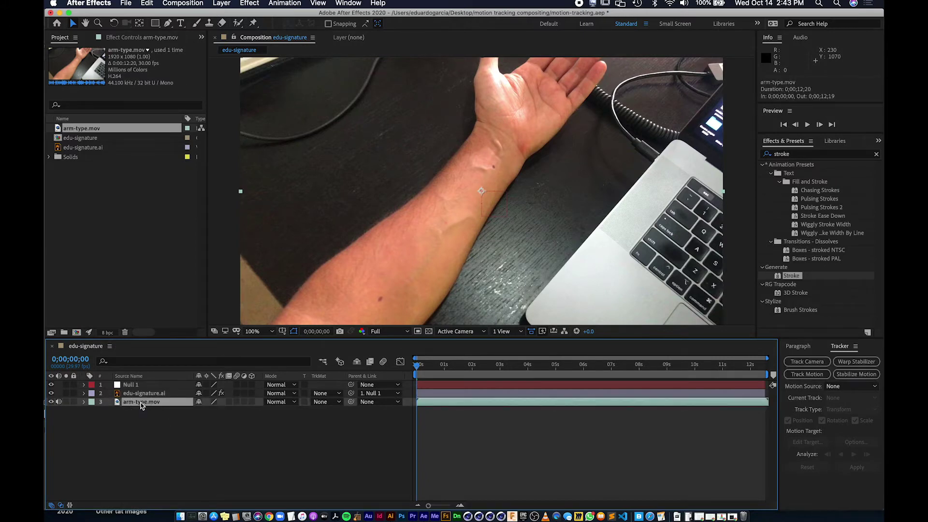
left_click(843, 348)
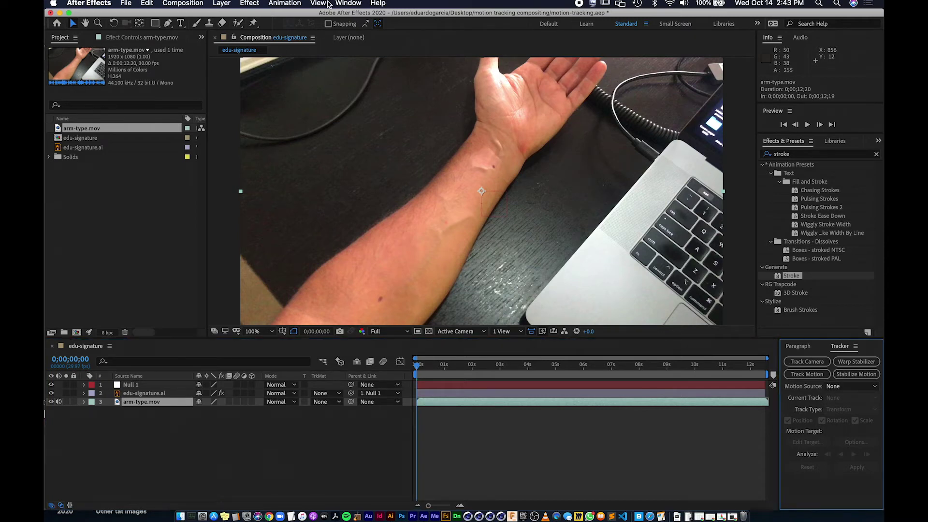
left_click(347, 4)
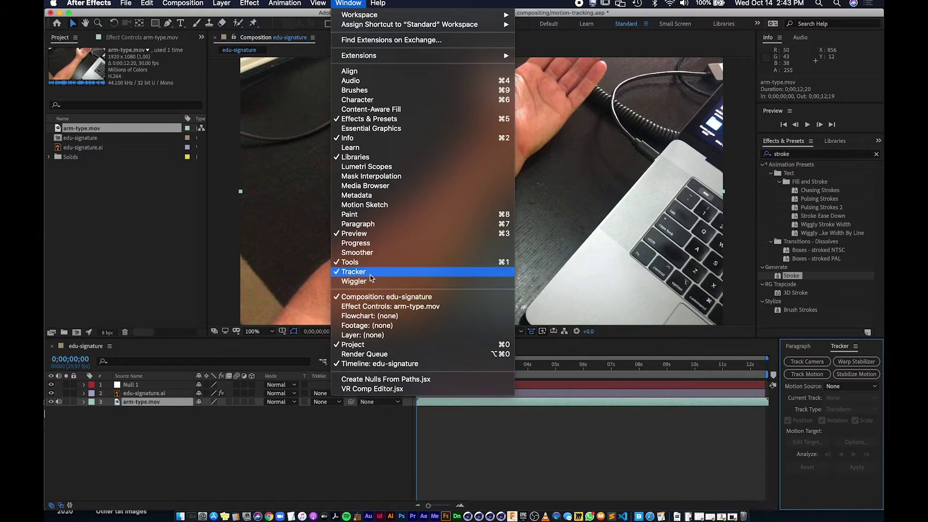
left_click(881, 429)
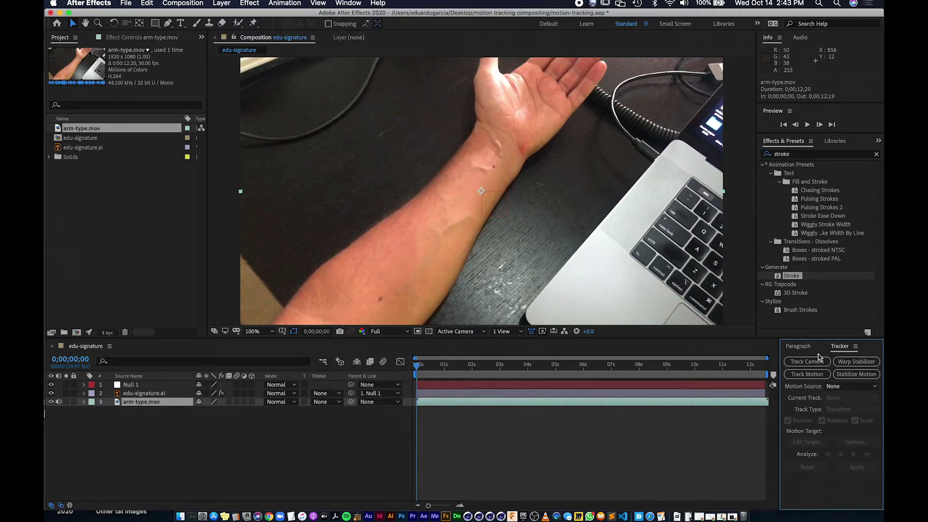
left_click(447, 403)
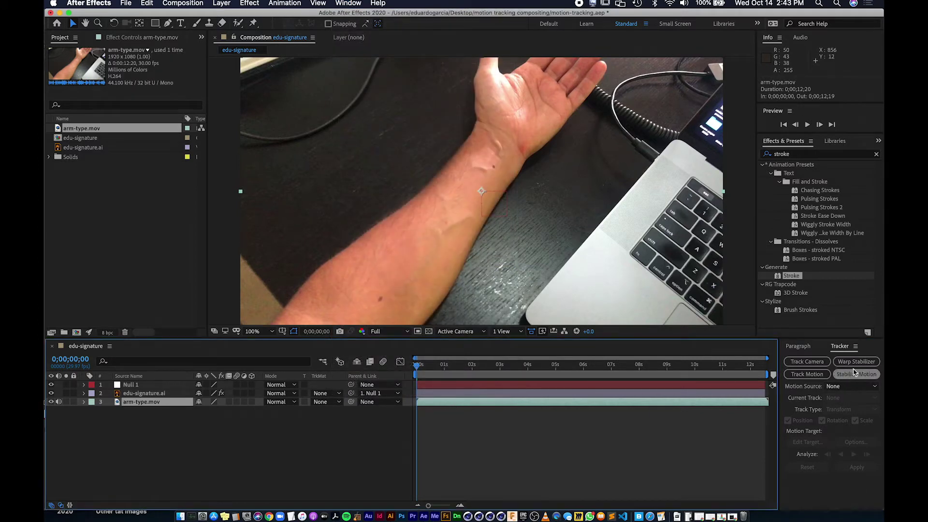
left_click(807, 375)
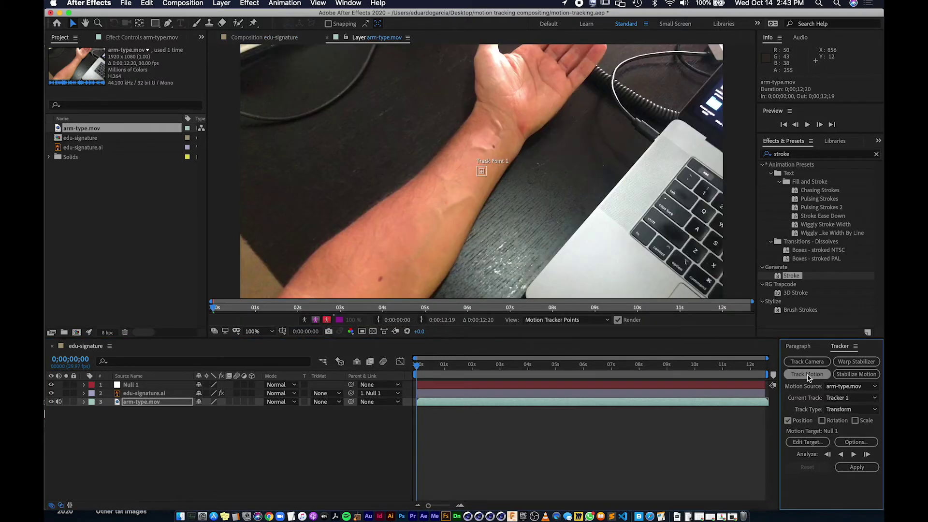
left_click(822, 421)
left_click(856, 421)
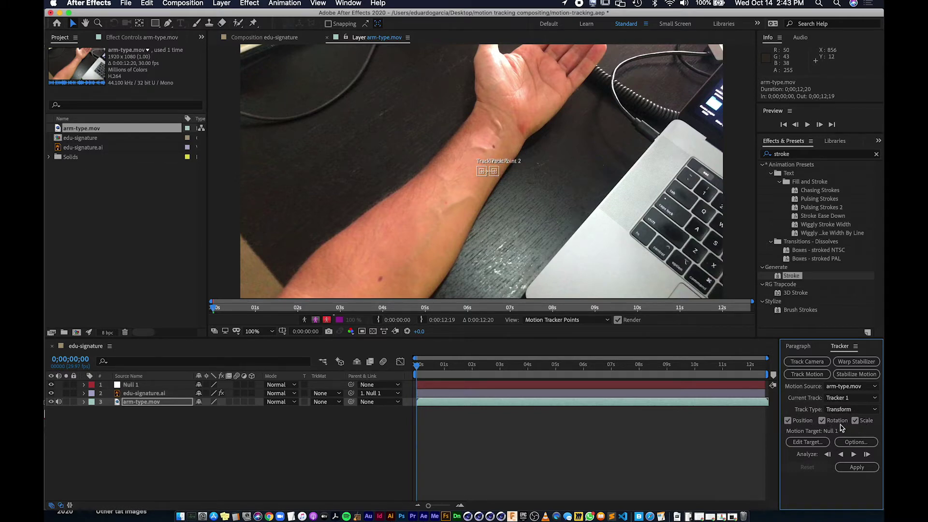
Place Track Point 1 on the dark mole low on the forearm and Track Point 2 on the mole near the wrist
scroll(481, 178, "up", 4)
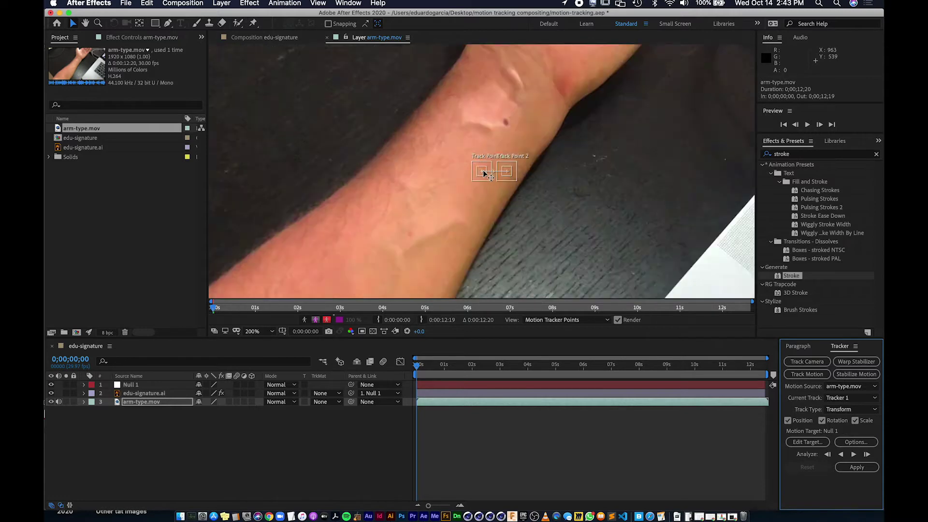
left_click_drag(495, 156, 446, 211)
mouse_move(549, 150)
left_mouse_down()
mouse_move(544, 62)
mouse_move(524, 104)
mouse_move(522, 166)
mouse_move(538, 182)
mouse_move(506, 152)
left_mouse_up()
left_click_drag(461, 271, 581, 41)
left_click_drag(529, 73, 364, 240)
left_click_drag(421, 245, 593, 46)
left_click_drag(530, 118, 524, 147)
left_click_drag(531, 61, 449, 222)
left_click_drag(389, 180, 403, 173)
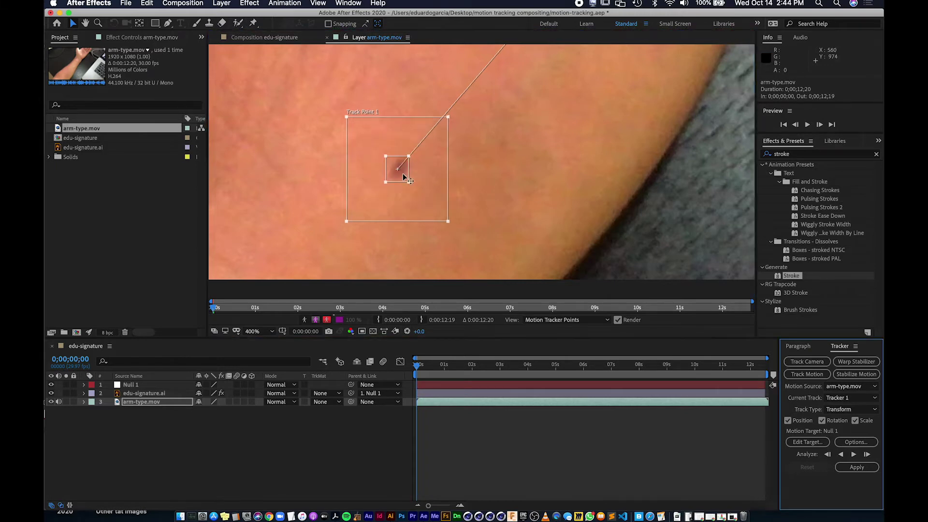
Slightly enlarge Track Point 2's search region around the mole near the wrist
key("space")
left_click_drag(611, 112, 507, 272)
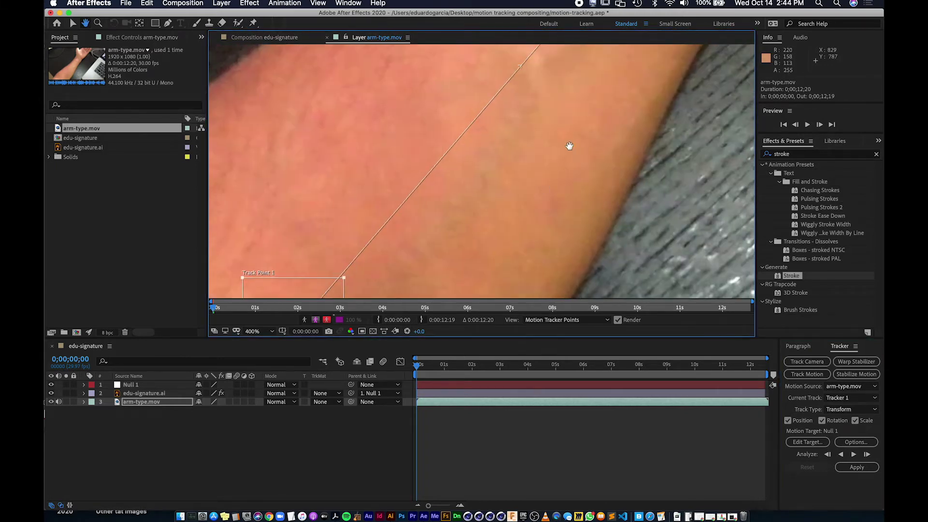
left_click_drag(570, 147, 488, 281)
left_click_drag(561, 172, 520, 243)
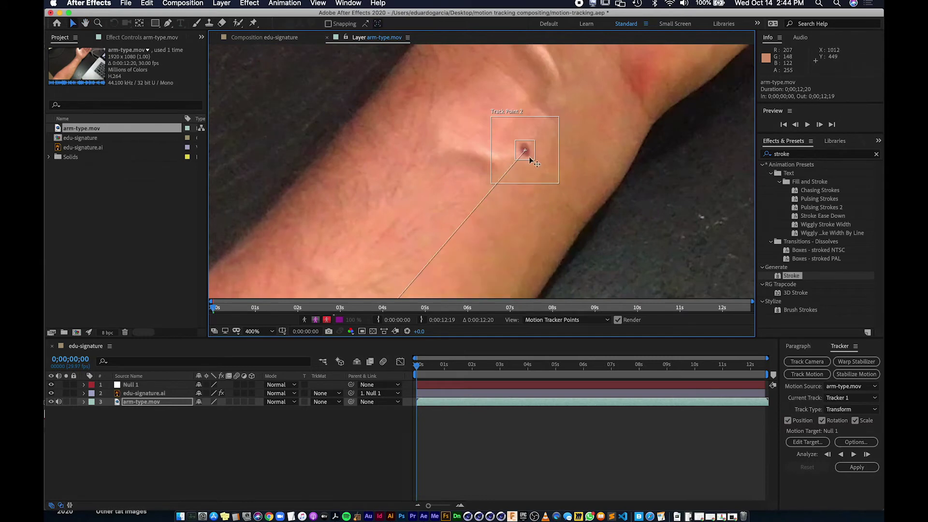
left_click_drag(559, 185, 569, 194)
Bring the whole frame into view and analyze both track points forward from the first frame
key("comma")
key("comma")
key("comma")
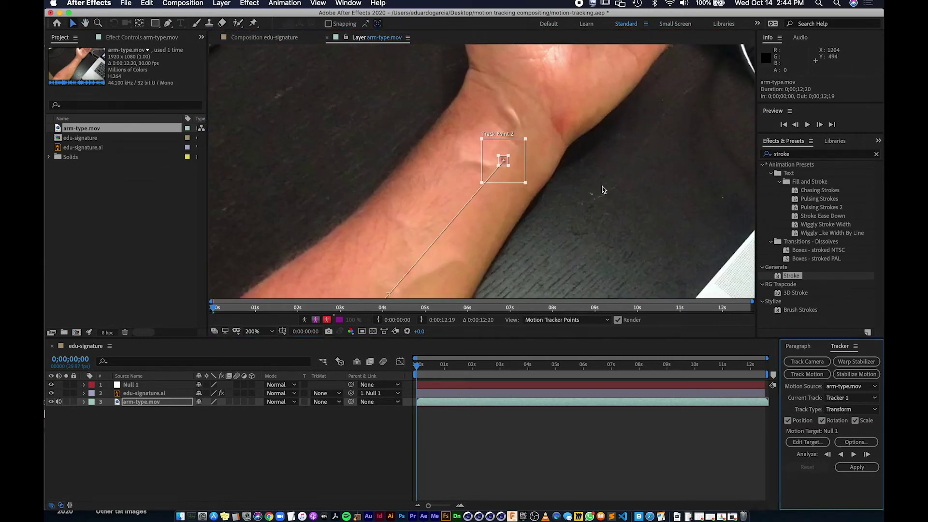
left_click_drag(513, 227, 512, 219)
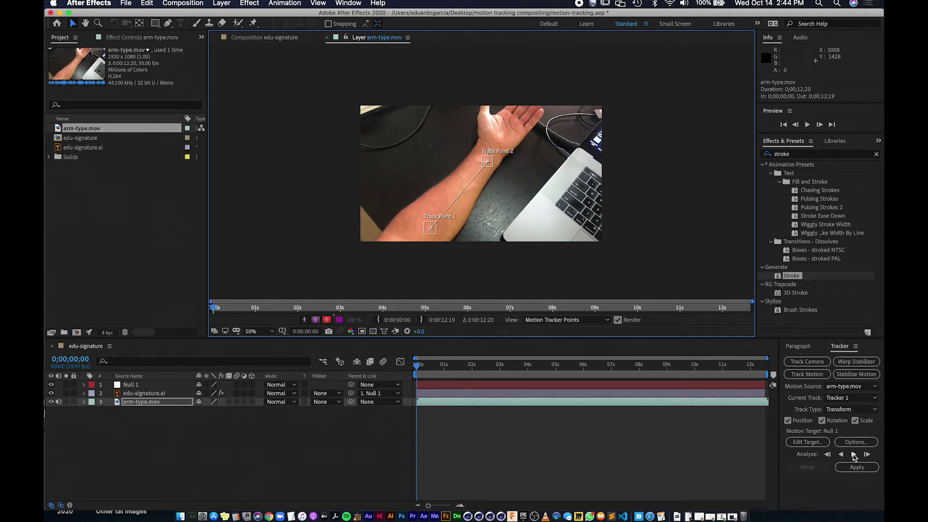
left_click(854, 455)
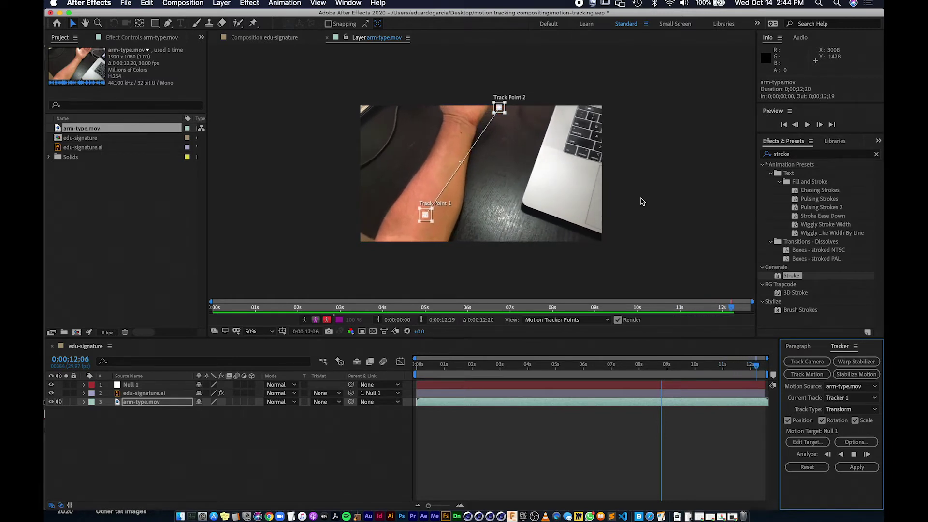
Inspect the tracked path for drift and re-align Track Point 2 onto the wrist mole at 0;00;05;16
left_click_drag(598, 365, 516, 365)
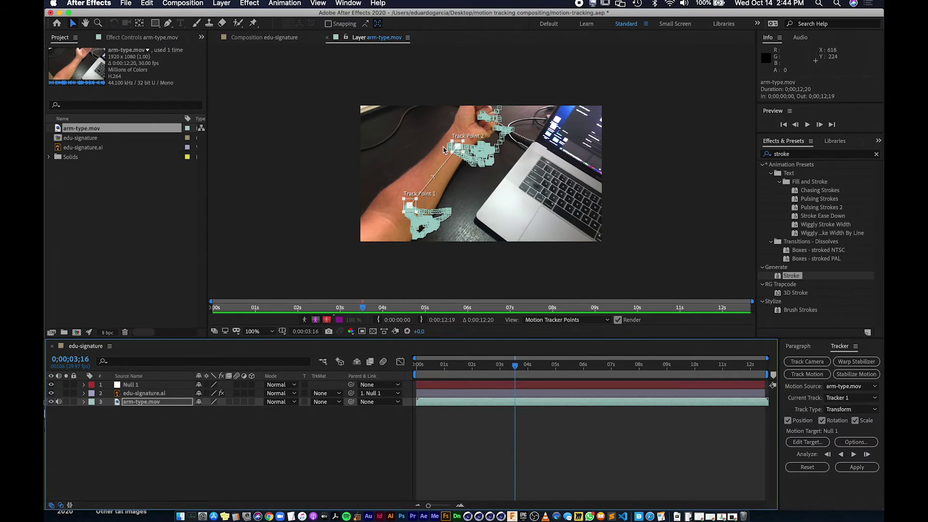
scroll(444, 151, "up", 6)
mouse_move(516, 365)
left_mouse_down()
mouse_move(502, 365)
mouse_move(529, 366)
left_mouse_up()
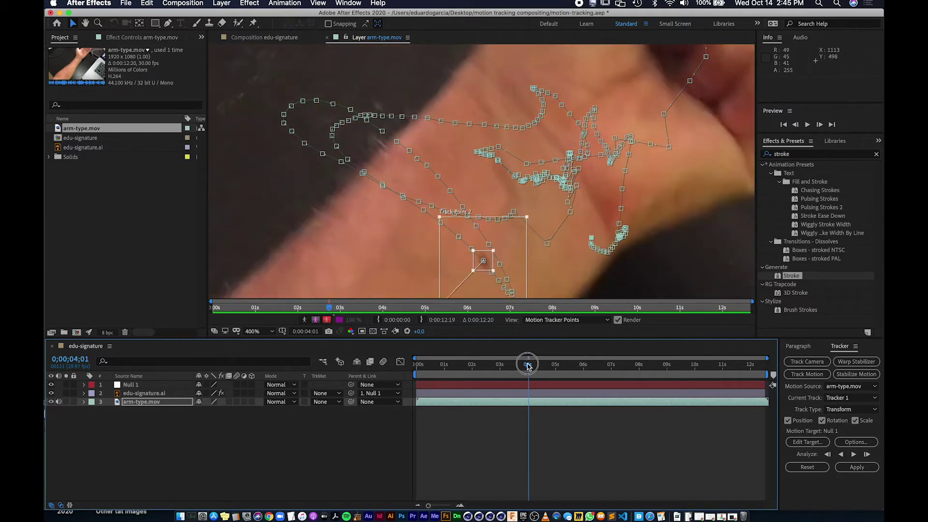
left_click_drag(578, 243, 564, 195)
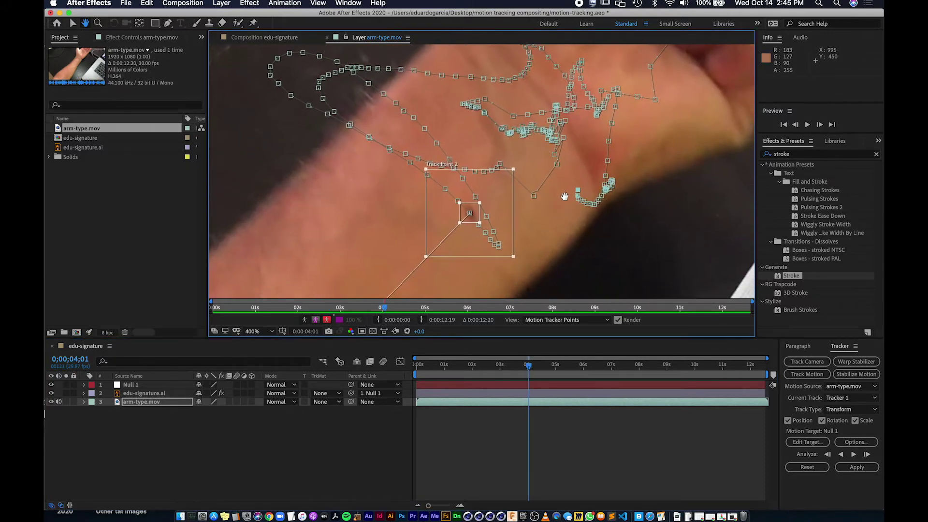
left_click_drag(530, 366, 572, 366)
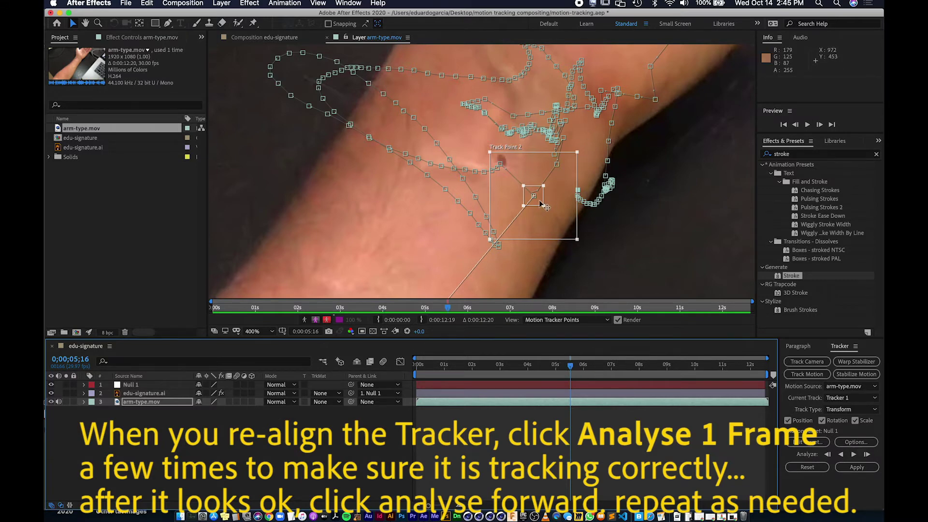
left_click_drag(541, 204, 509, 169)
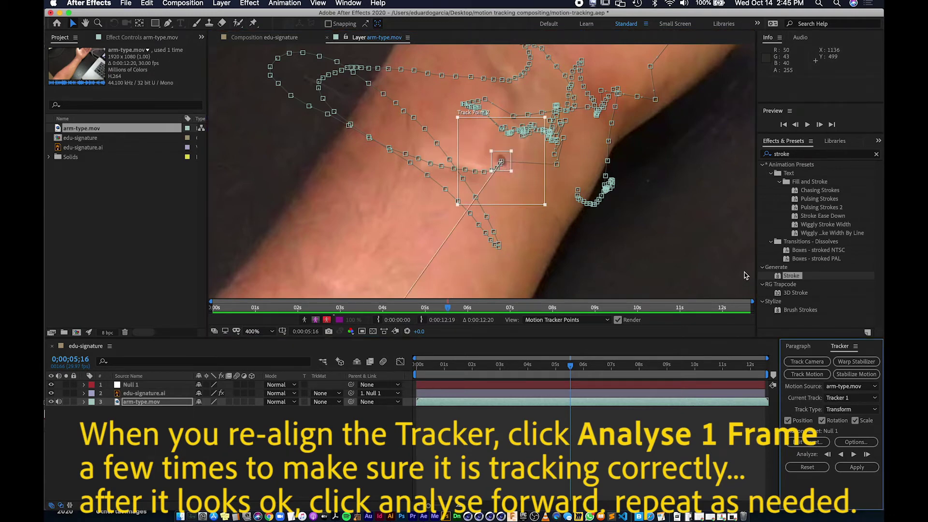
Analyze forward one frame at a time to 0;00;05;25, and run the forward analysis through the rest of the clip
left_click(867, 455)
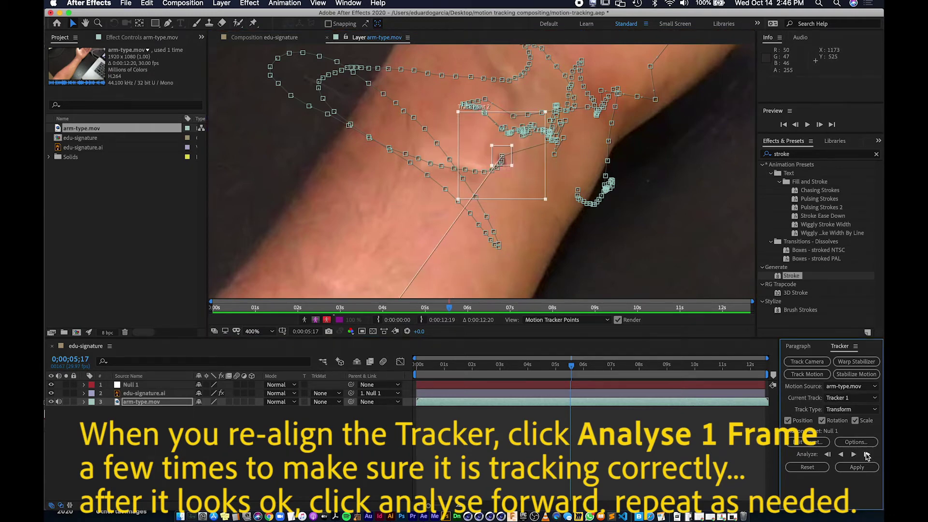
left_click(867, 454)
left_click(867, 455)
left_click(867, 455)
left_click(867, 455)
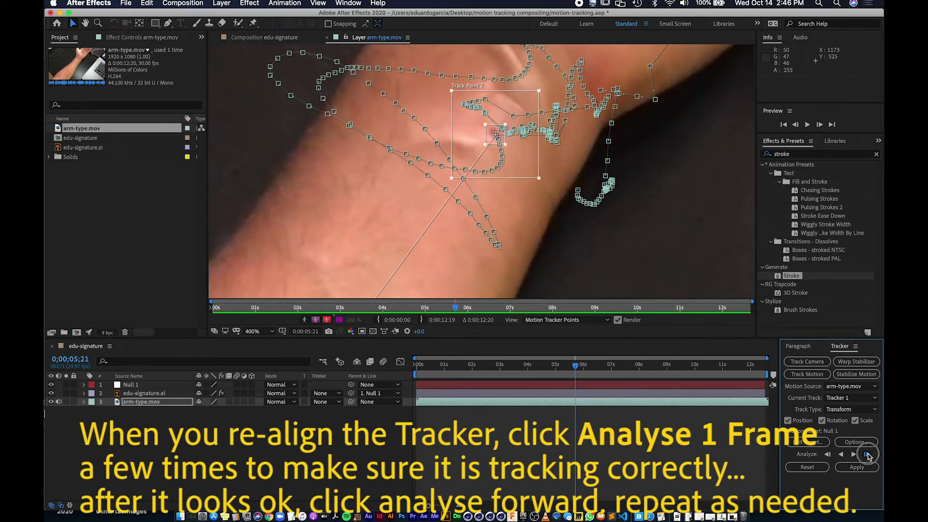
left_click(868, 455)
left_click(868, 456)
left_click(868, 456)
left_click(868, 455)
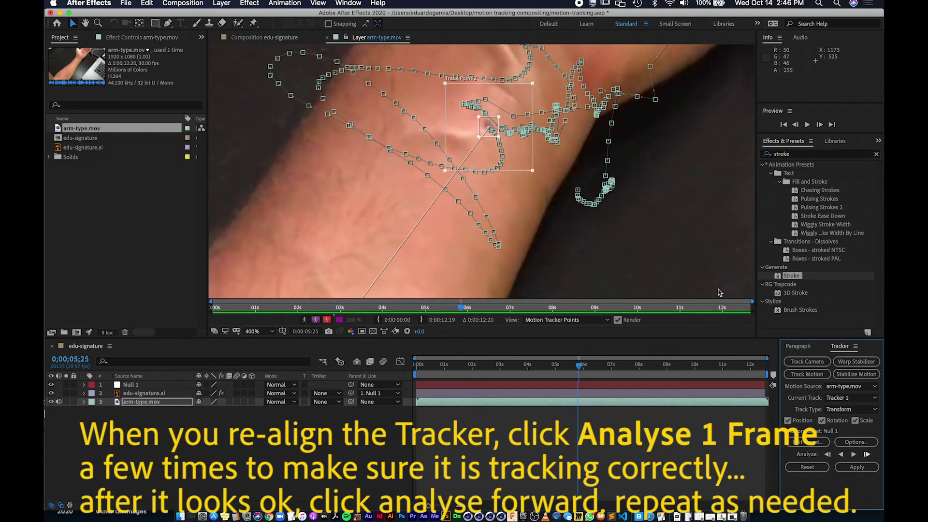
scroll(546, 178, "down", 4)
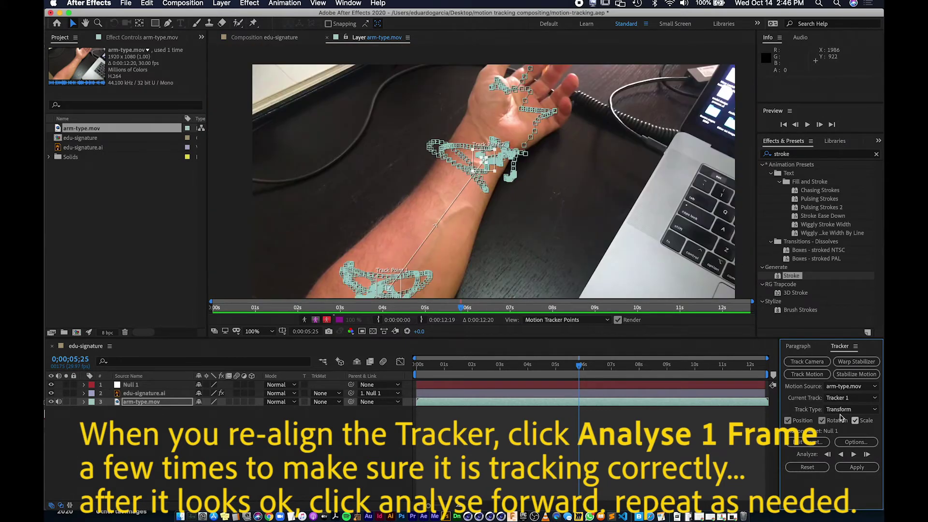
left_click(855, 455)
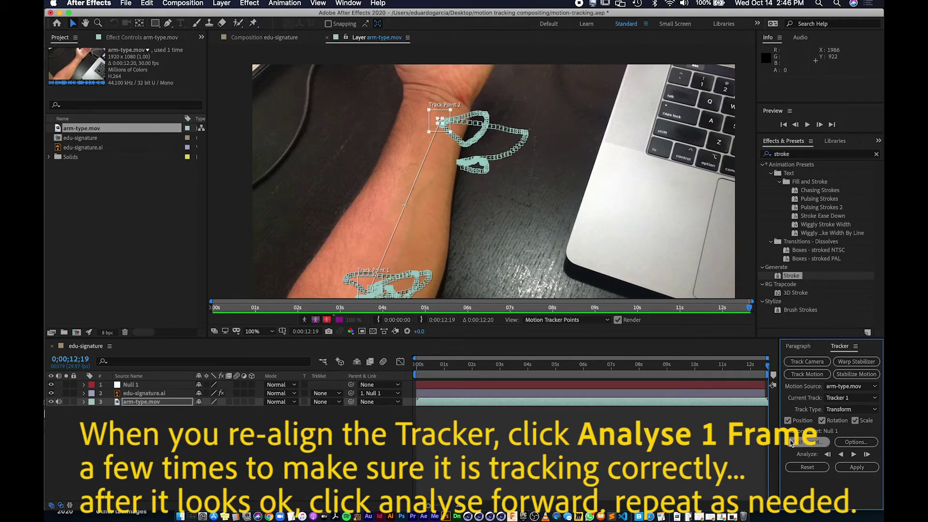
Scrub through the clip to check both track points against the moles, and return to the first frame
left_click_drag(762, 367, 366, 355)
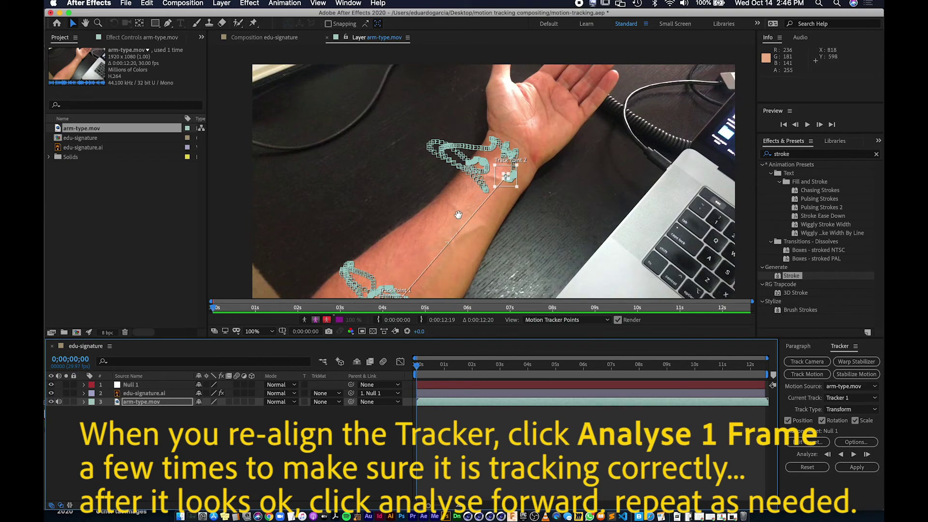
left_click_drag(458, 218, 468, 189)
left_click_drag(420, 370, 764, 374)
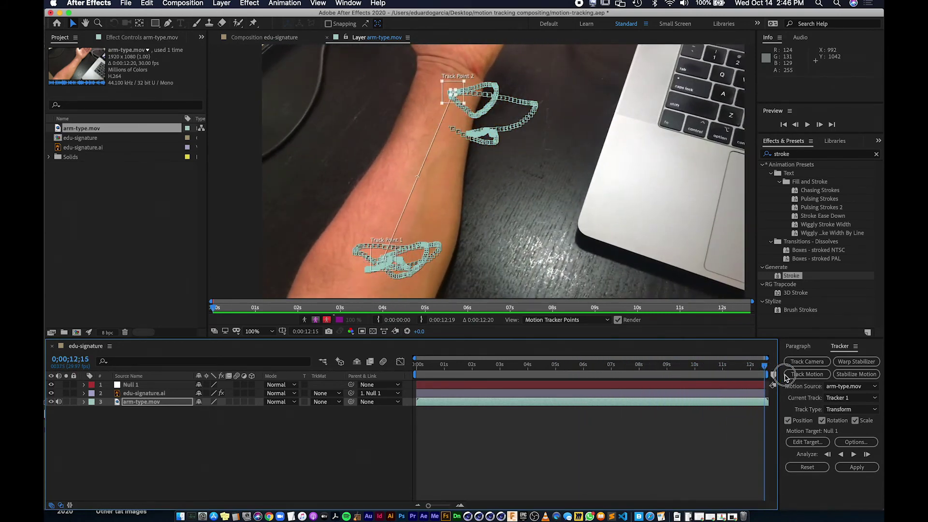
left_click_drag(761, 368, 342, 379)
Set the tracker's motion target to the Null 1 layer
left_click(464, 439)
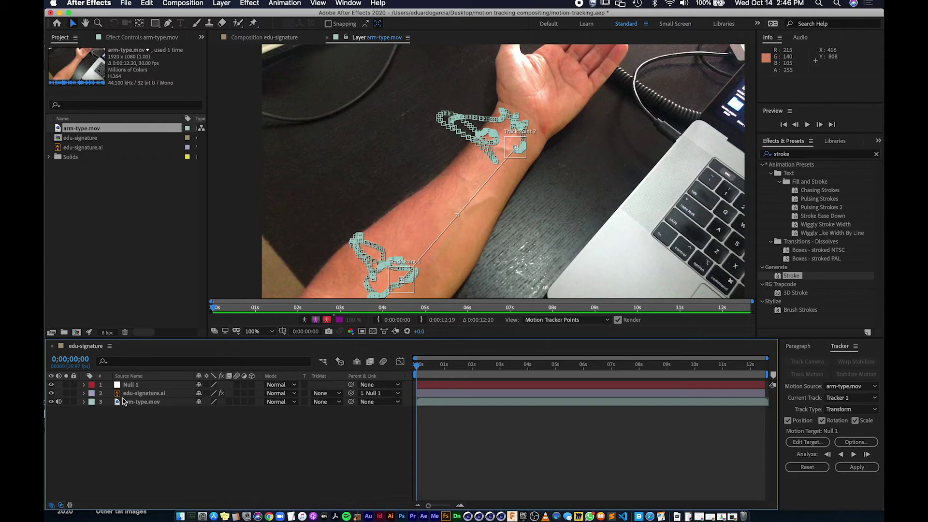
left_click(143, 394)
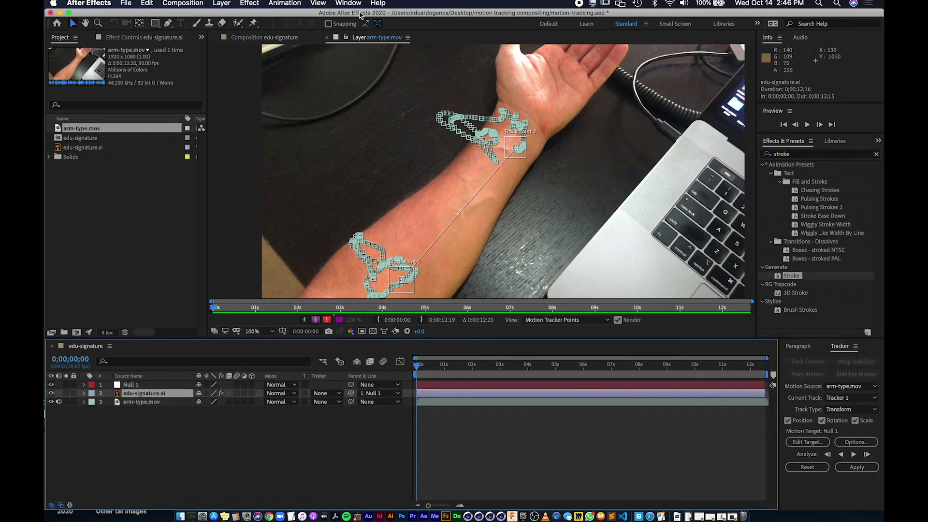
left_click(329, 40)
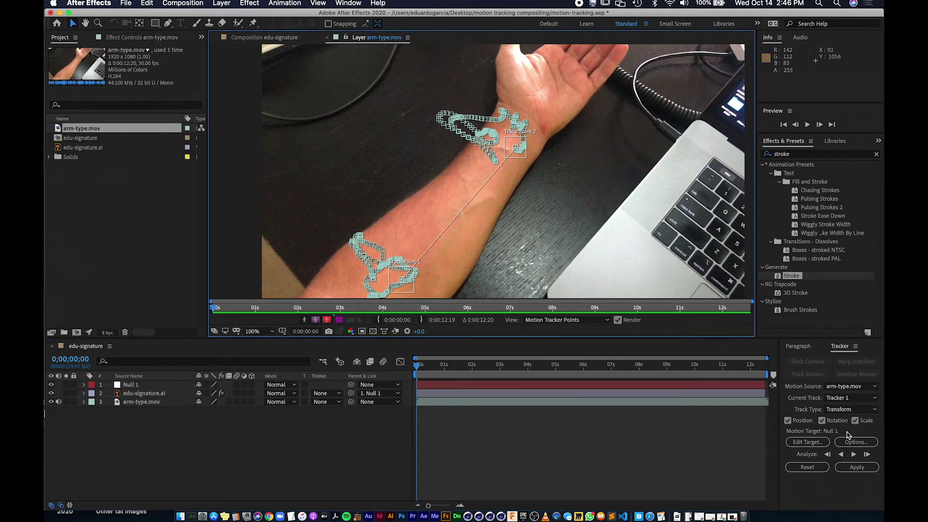
left_click(820, 443)
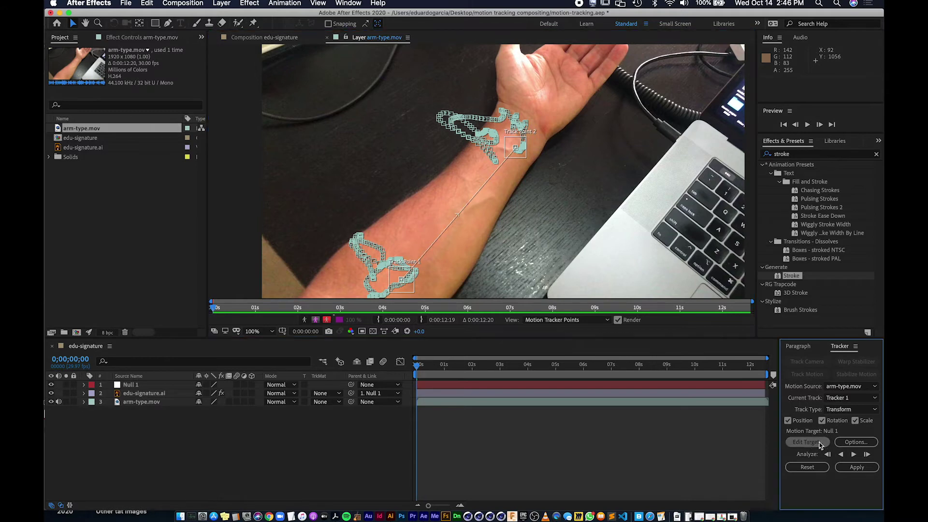
left_click(478, 247)
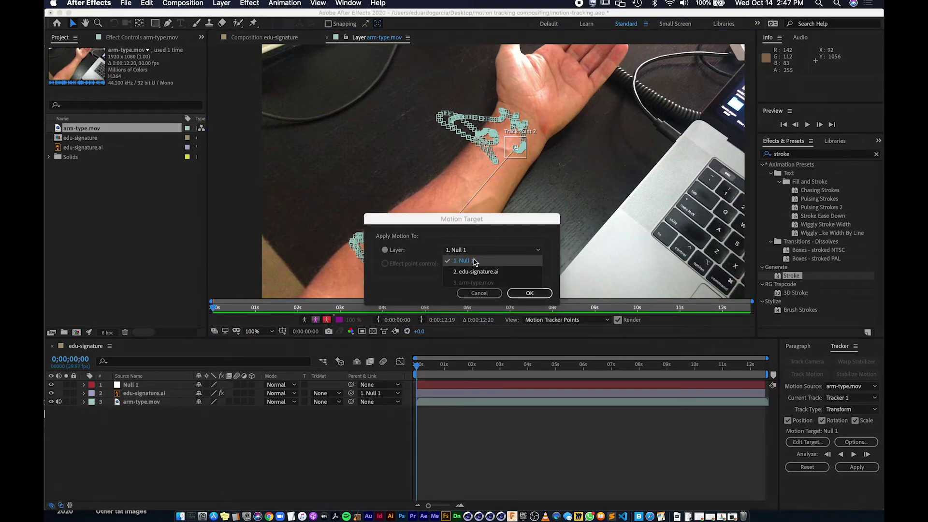
left_click(498, 264)
left_click(528, 293)
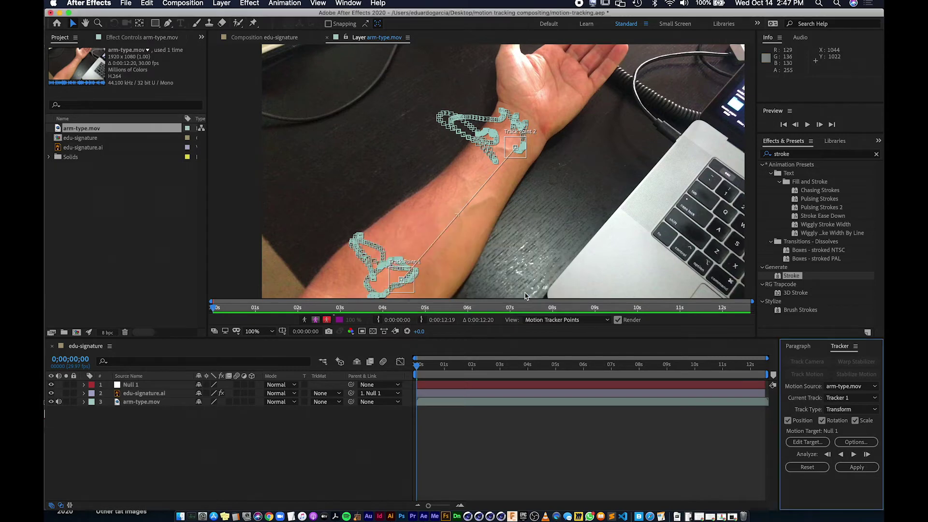
Apply the tracked motion to Null 1 in the X and Y dimensions and scrub to the last frame at 0;00;12;15
left_click(868, 471)
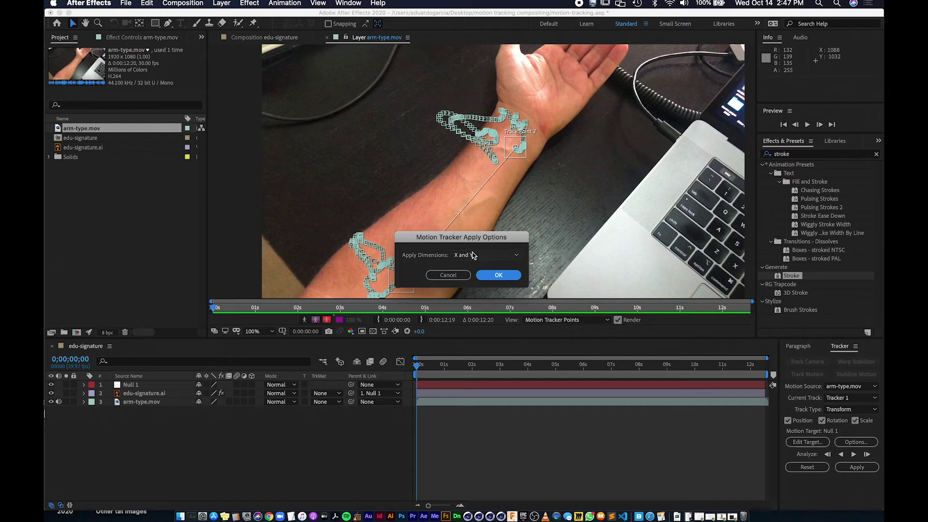
left_click(500, 275)
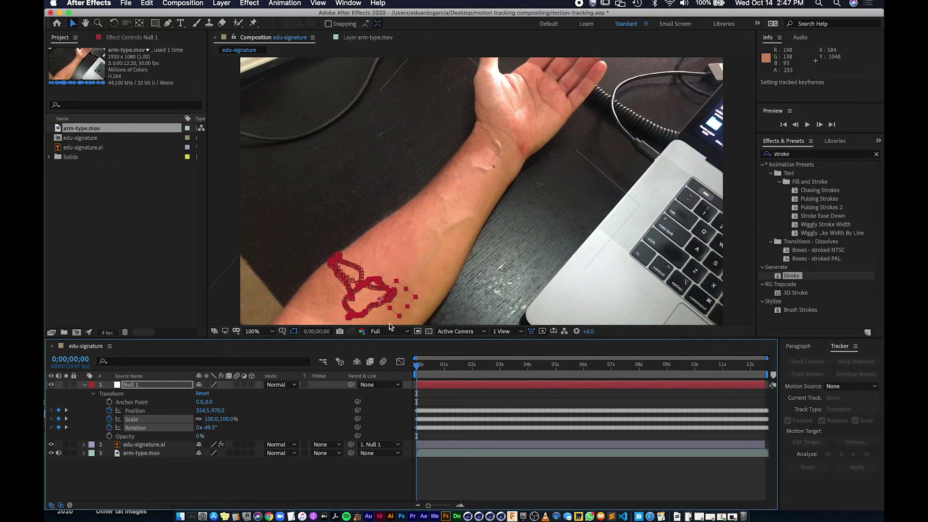
left_click_drag(432, 368, 771, 365)
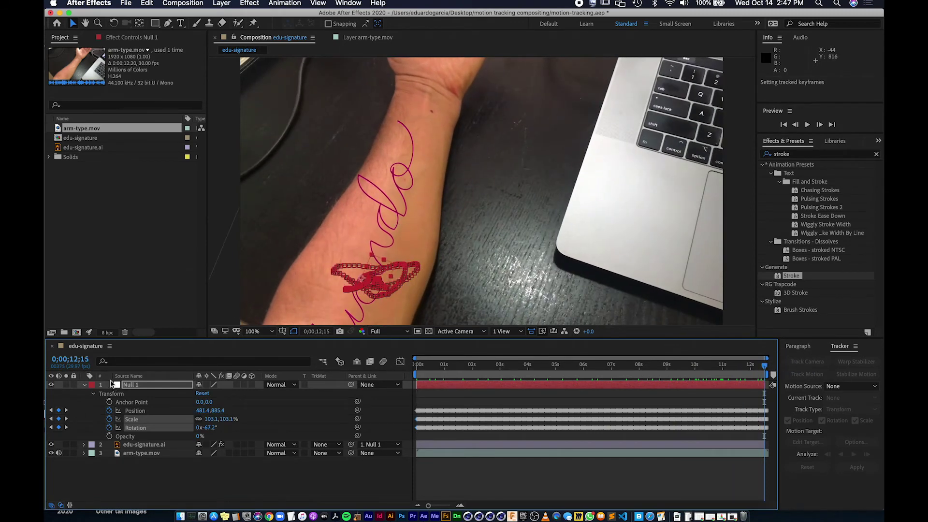
Collapse the Null 1 properties and expand only the Transform properties of the edu-signature.ai layer
left_click(86, 385)
left_click(140, 394)
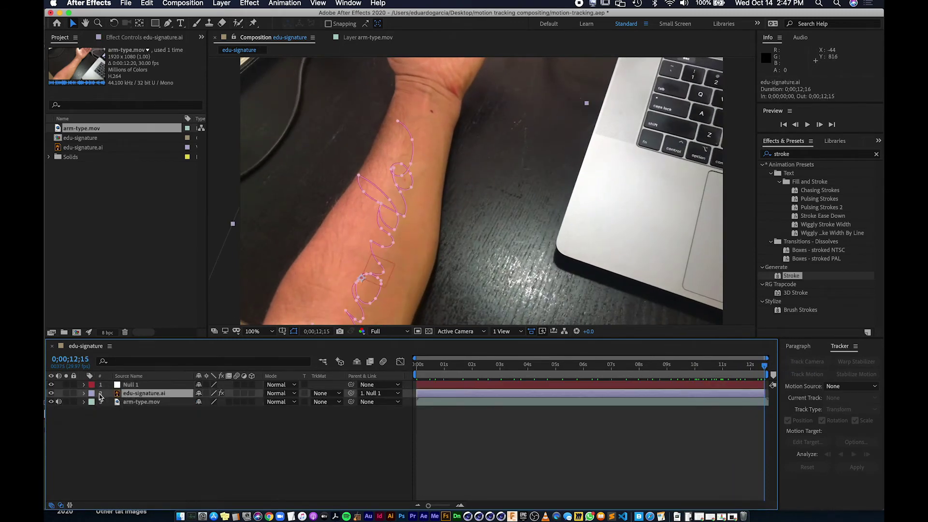
left_click(85, 394)
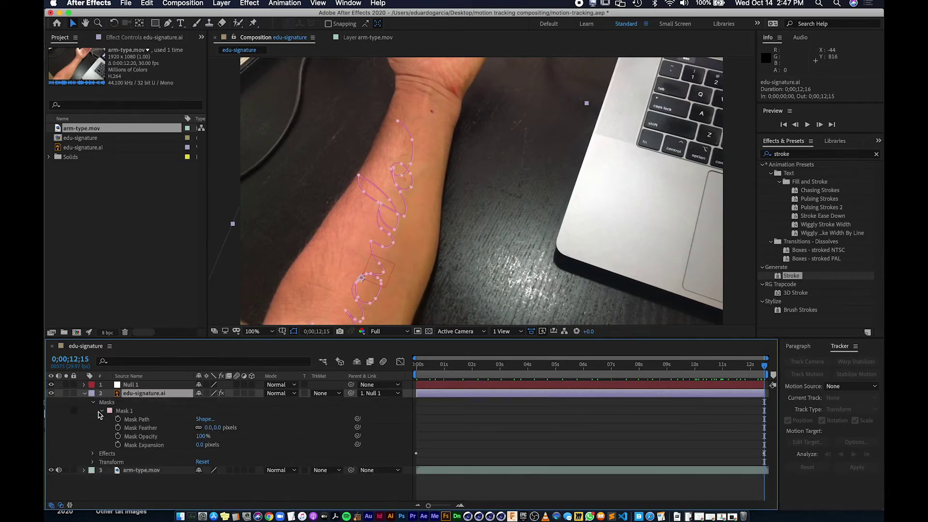
left_click(101, 411)
left_click(93, 402)
left_click(104, 411)
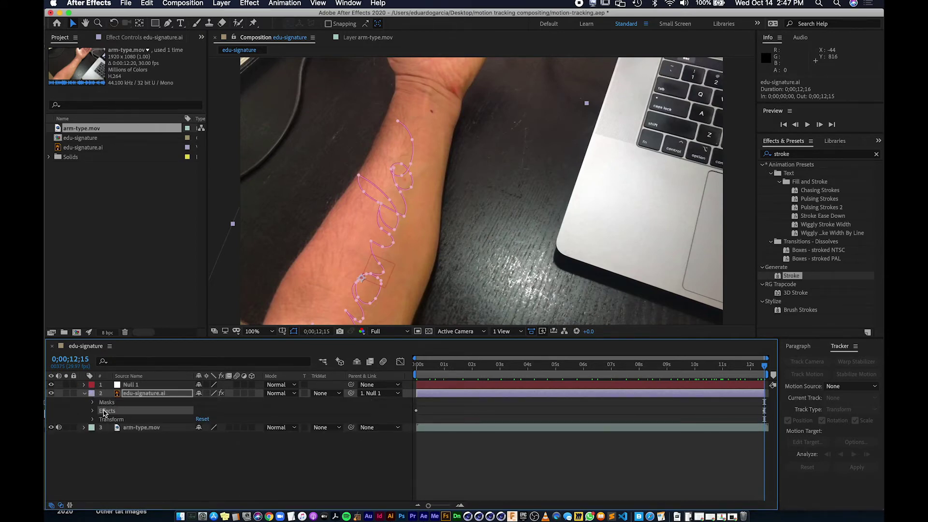
left_click(100, 419)
left_click(92, 420)
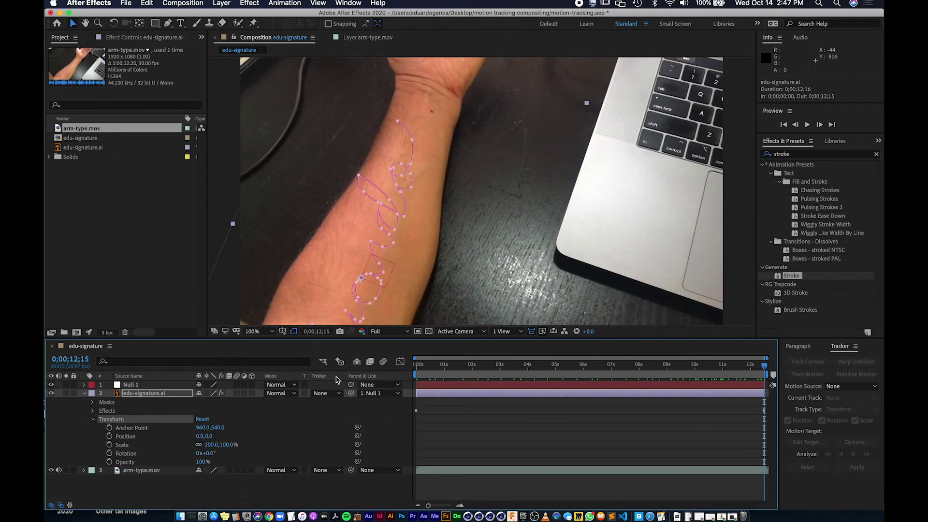
Fit the signature along the forearm with scale 60%, position 215.0, 0.0 and rotation 4°
scroll(544, 195, "down", 1)
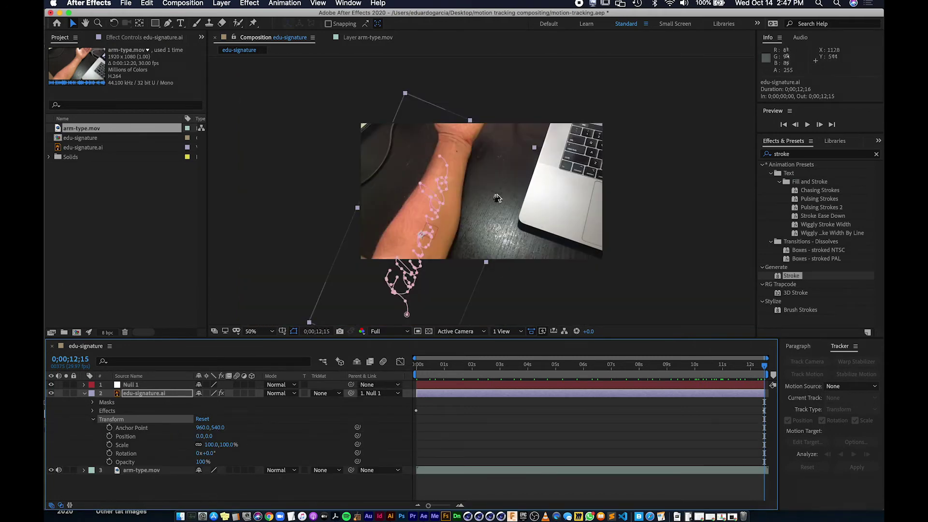
scroll(481, 192, "up", 1)
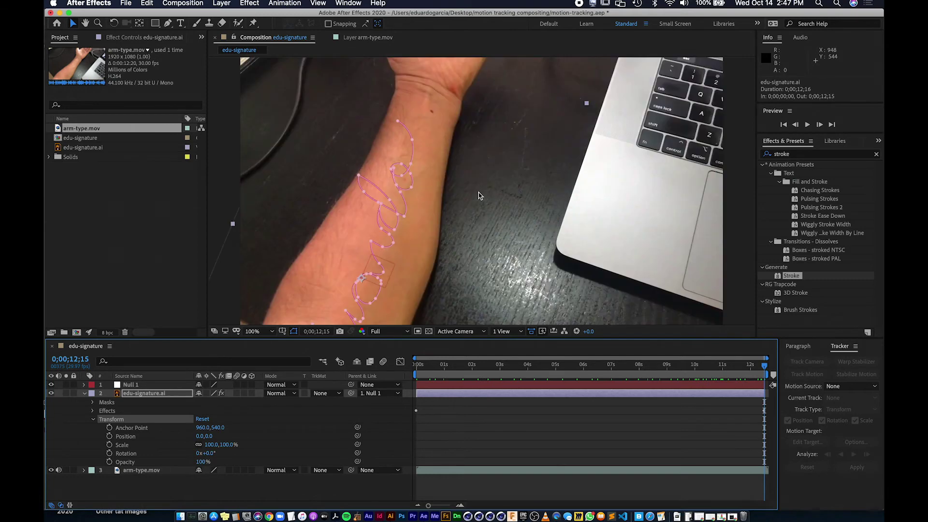
left_click(265, 331)
left_click(259, 149)
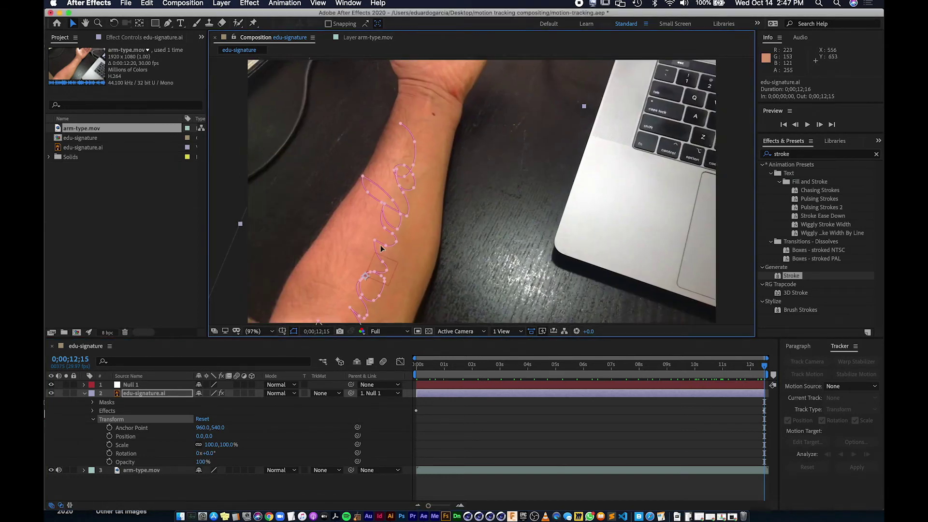
left_click(136, 394)
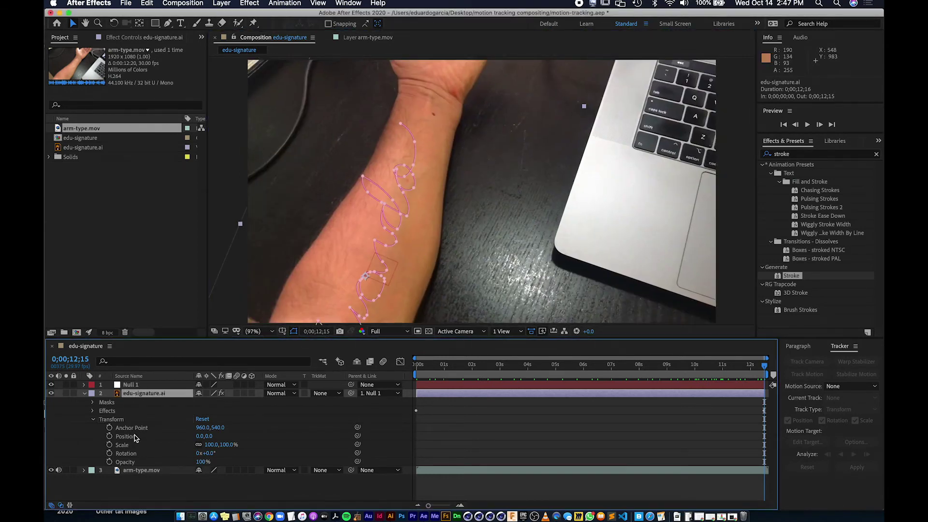
left_click_drag(211, 448, 185, 449)
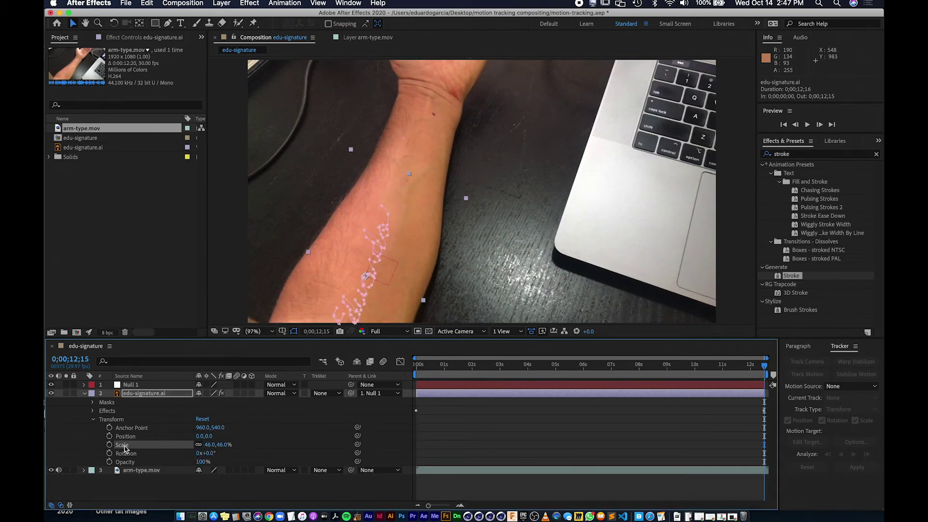
mouse_move(198, 437)
left_mouse_down()
mouse_move(288, 411)
mouse_move(278, 408)
left_mouse_up()
left_click_drag(211, 448, 207, 453)
left_click(270, 481)
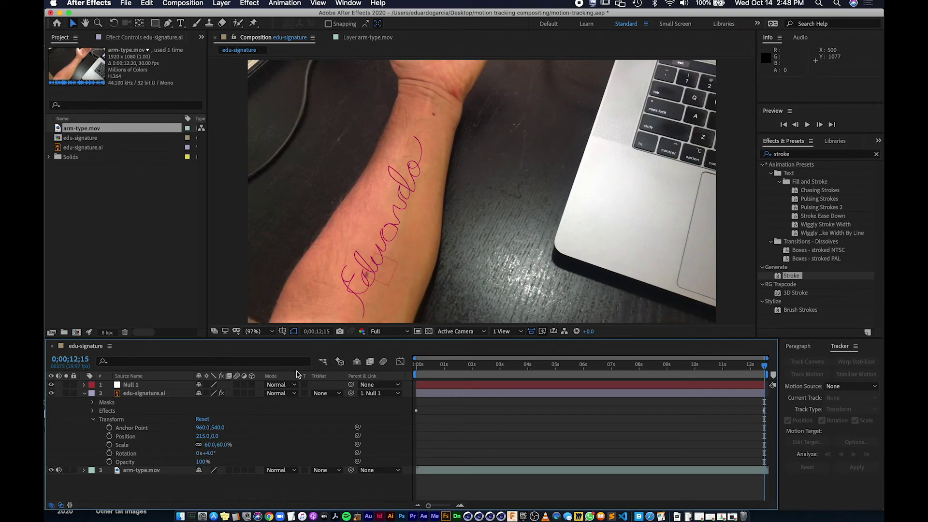
Try the Lighten and Screen blending modes on the edu-signature.ai layer
left_click(94, 421)
left_click(112, 419)
left_click(151, 393)
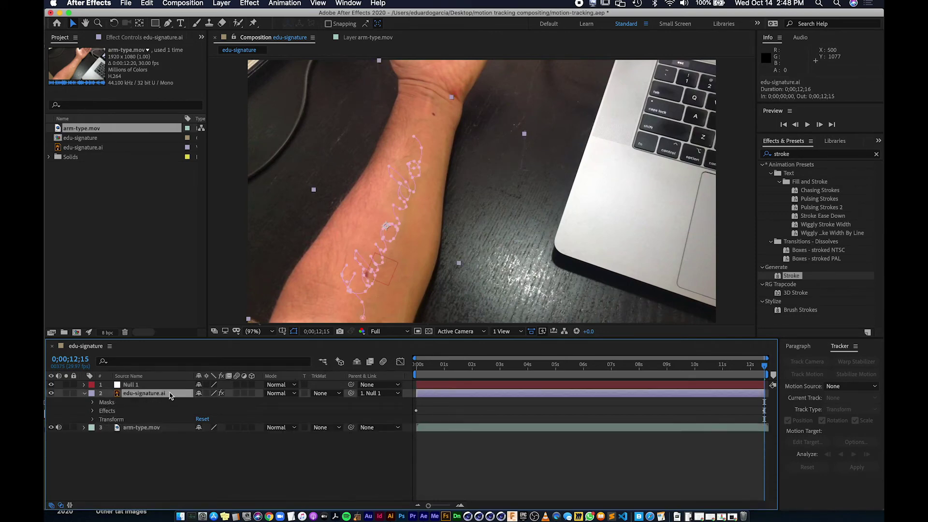
left_click(285, 394)
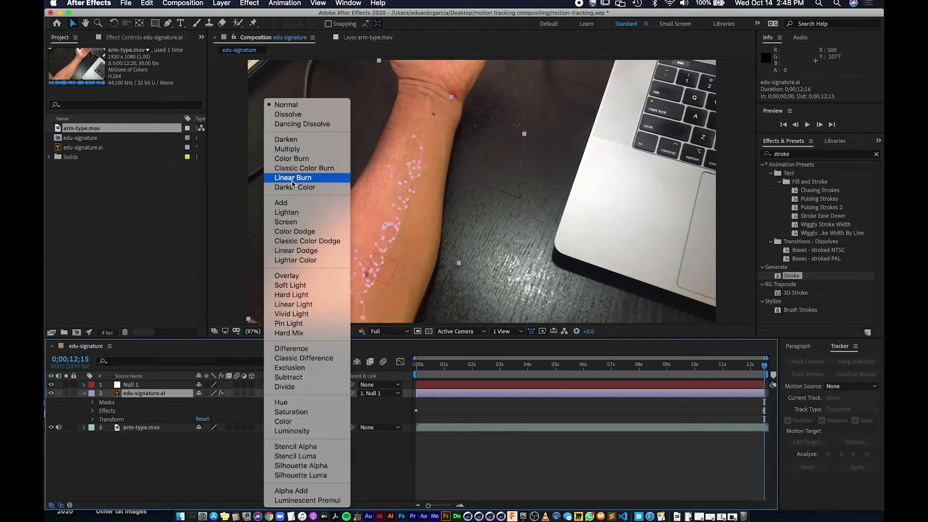
left_click(290, 212)
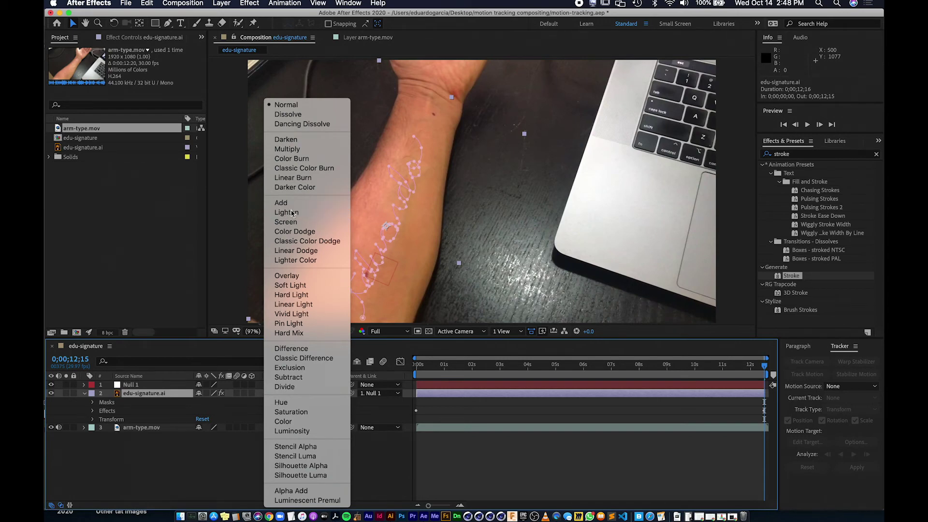
left_click(472, 469)
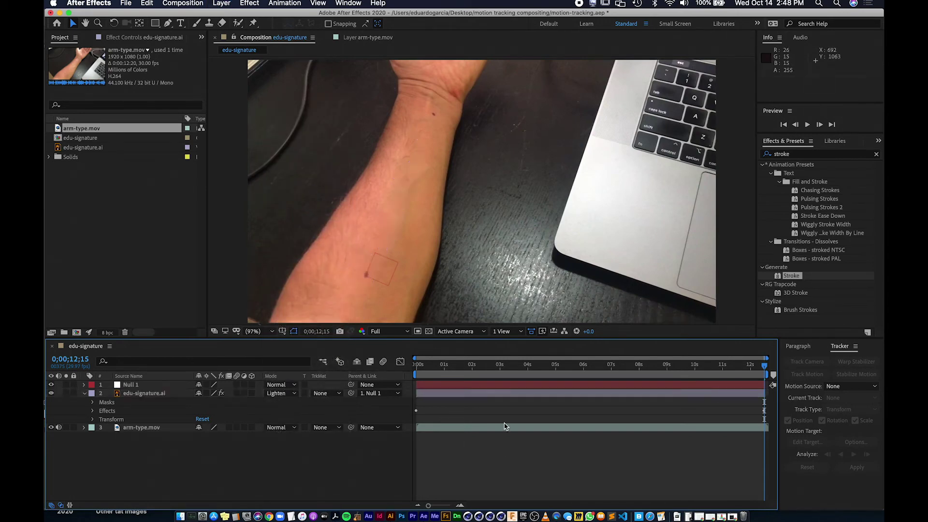
left_click(279, 393)
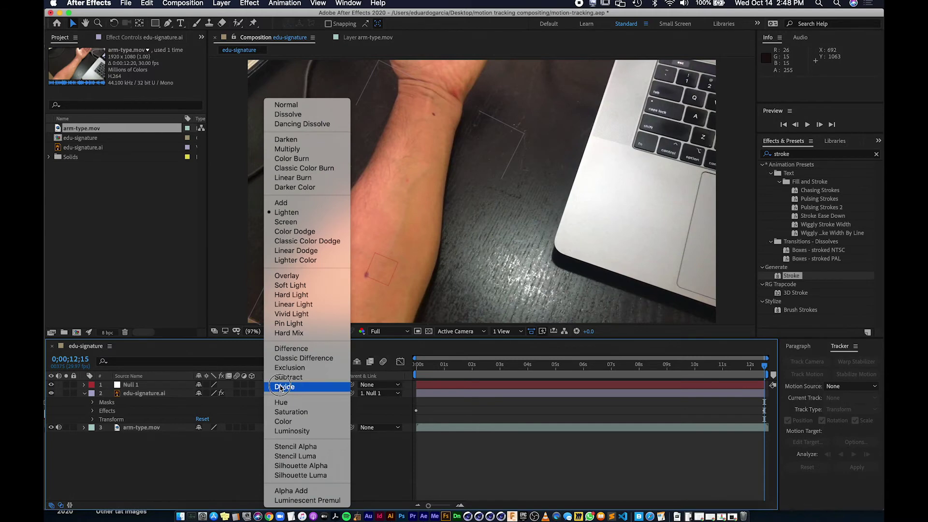
left_click(278, 223)
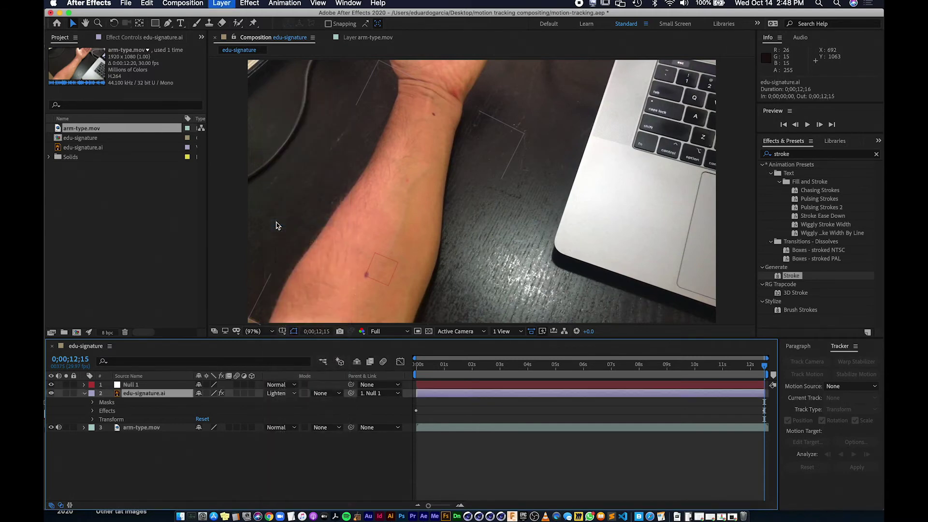
left_click(474, 473)
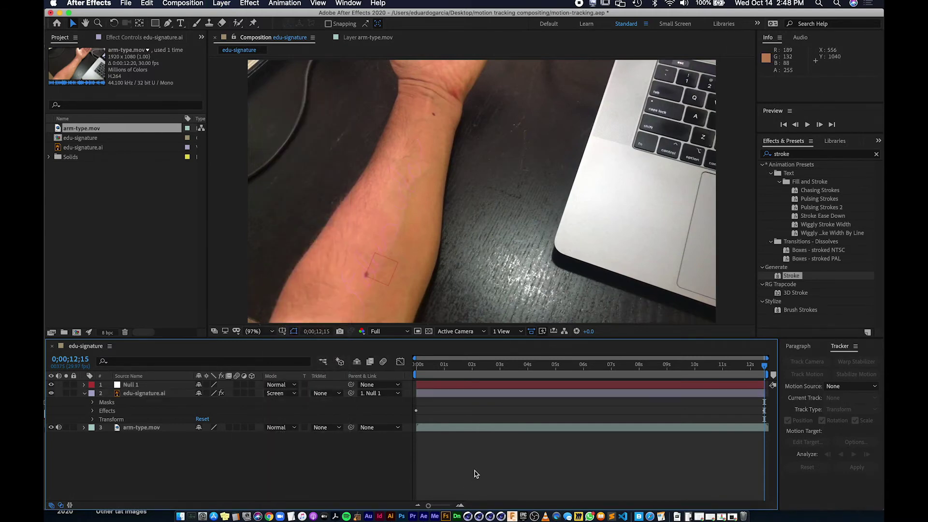
Set the blending mode of the edu-signature.ai layer to Multiply
left_click(289, 393)
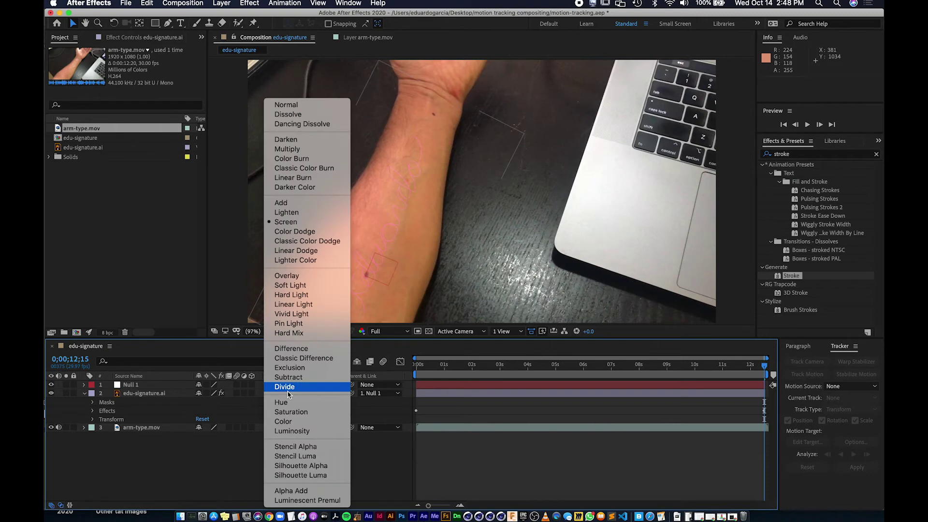
left_click(297, 149)
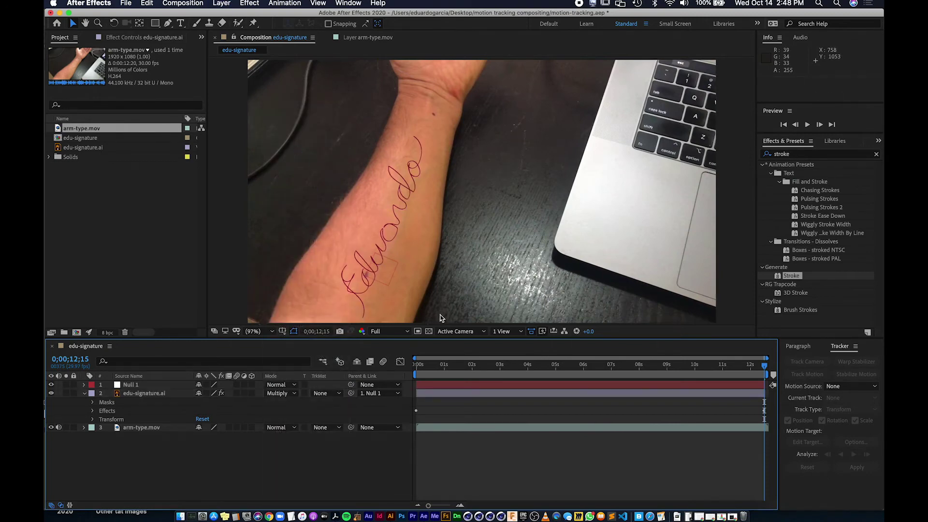
Lower the opacity of the edu-signature.ai layer to 20%
left_click(138, 393)
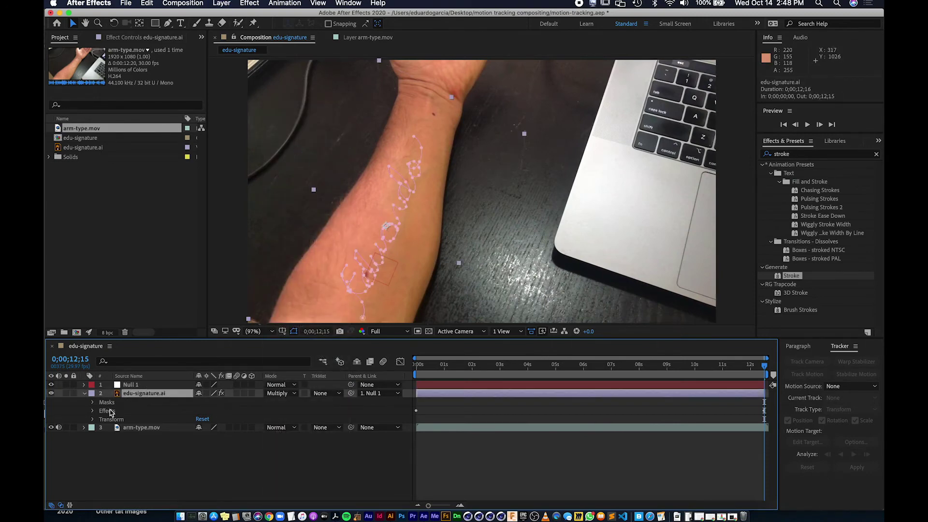
left_click(94, 419)
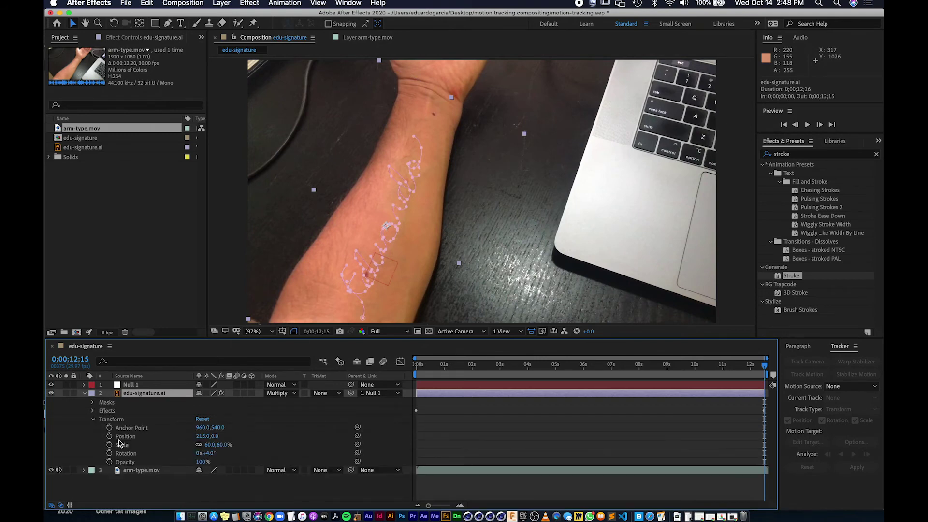
left_click(119, 462)
left_click_drag(203, 462, 182, 463)
left_click(483, 451)
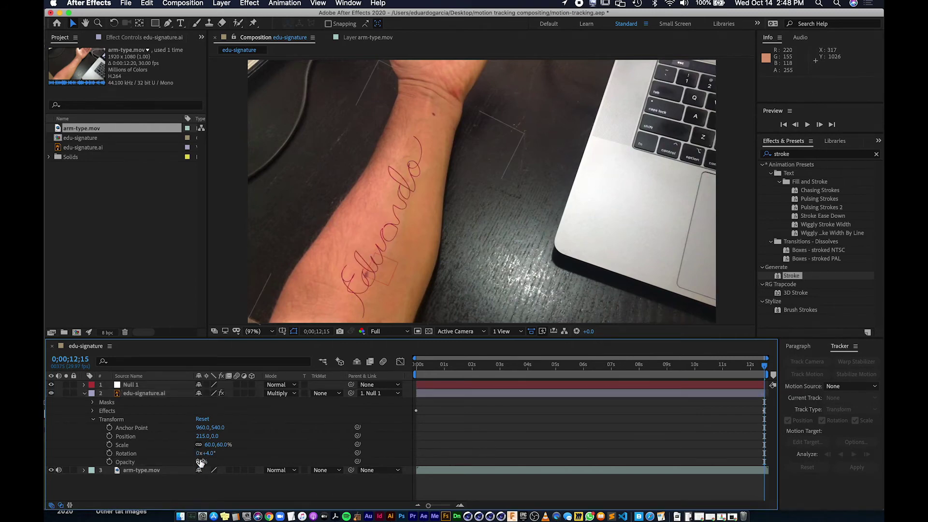
left_click_drag(201, 462, 189, 460)
left_click(519, 439)
left_click_drag(201, 462, 196, 462)
left_click(465, 454)
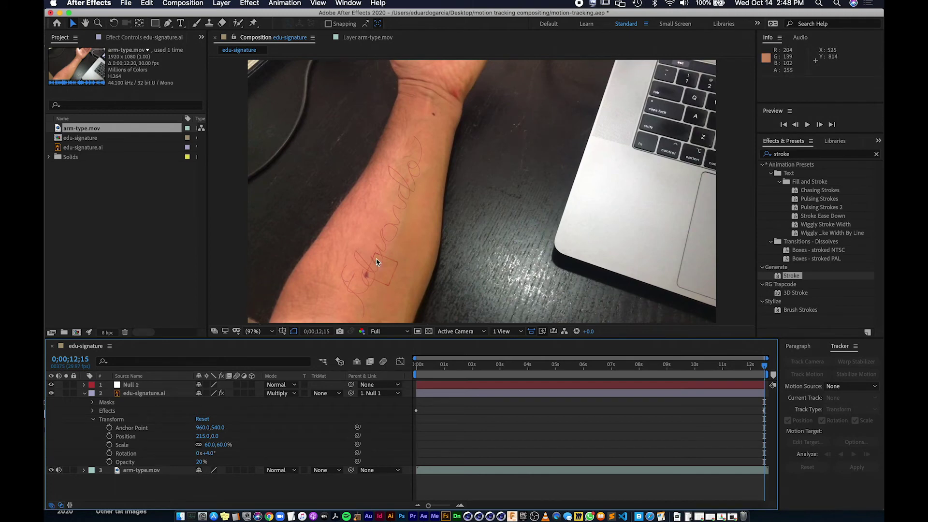
Hide the Null 1 layer and select the edu-signature.ai layer again
left_click(138, 387)
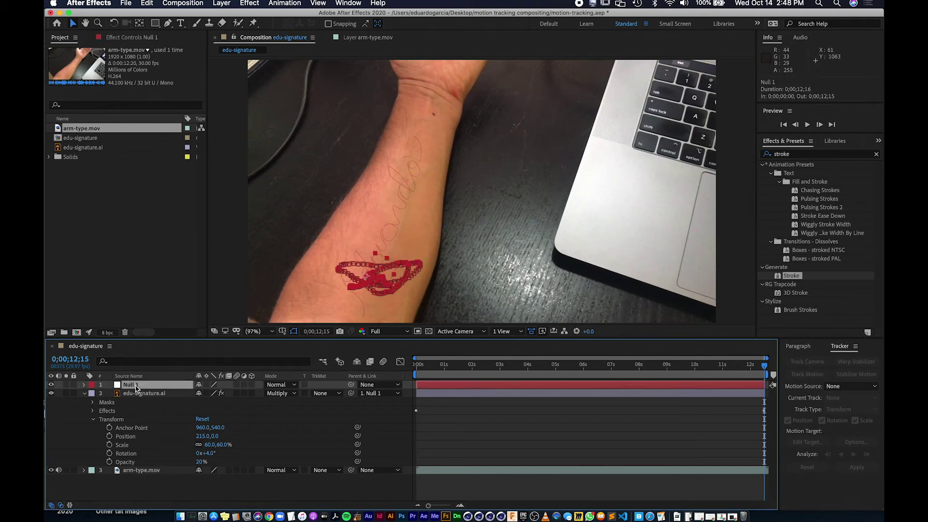
left_click(52, 386)
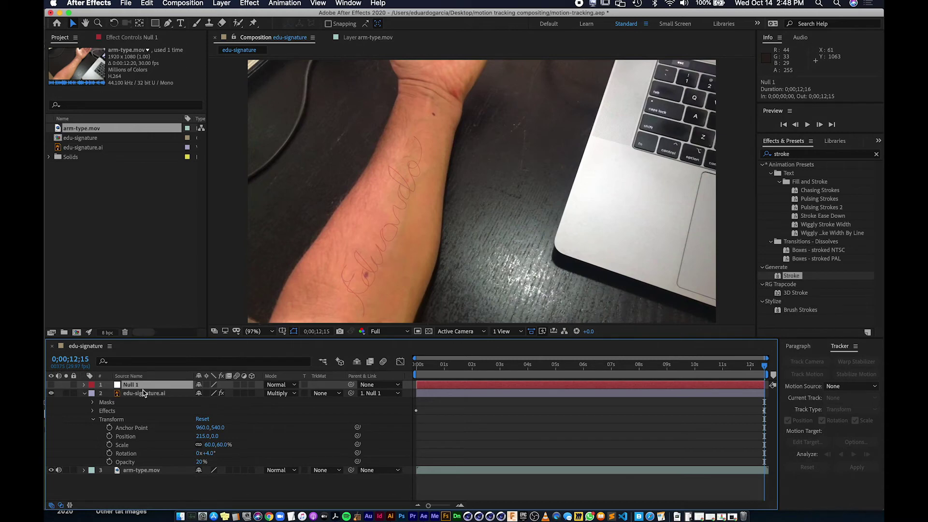
left_click(150, 394)
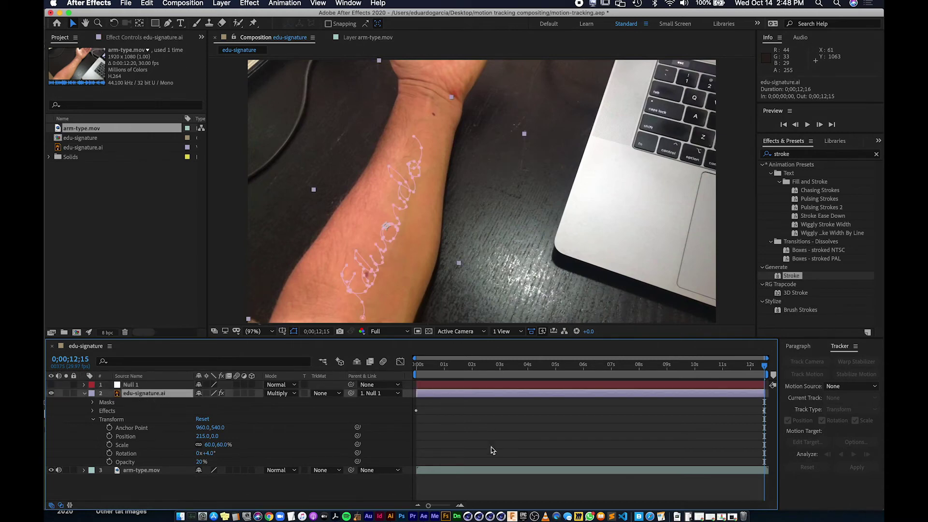
Preview the composition from the first frame to check the blended signature on the arm, and return to the start
left_click(474, 453)
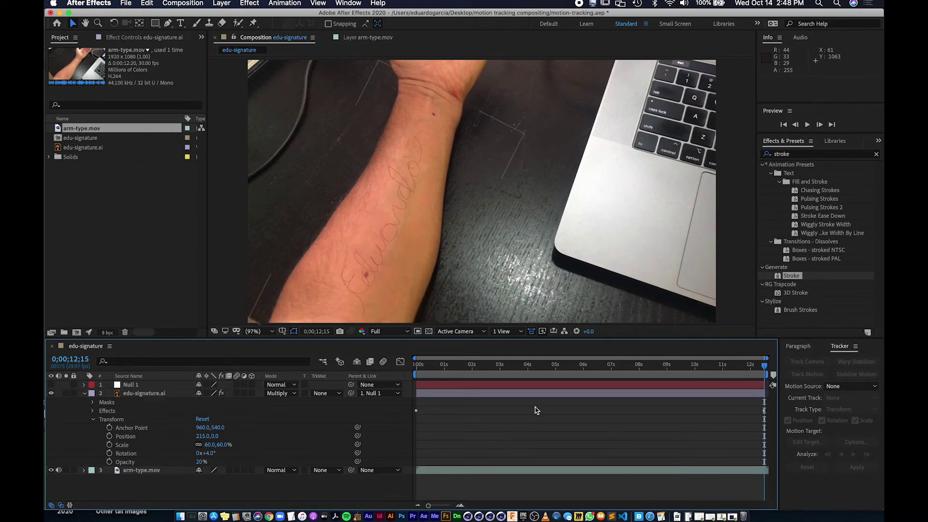
left_click_drag(744, 367, 379, 369)
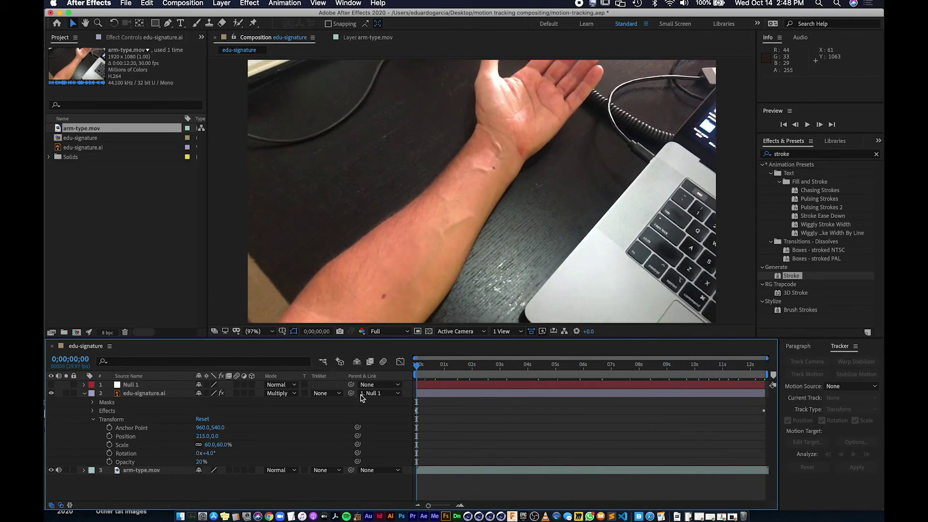
left_click(807, 125)
left_click(808, 124)
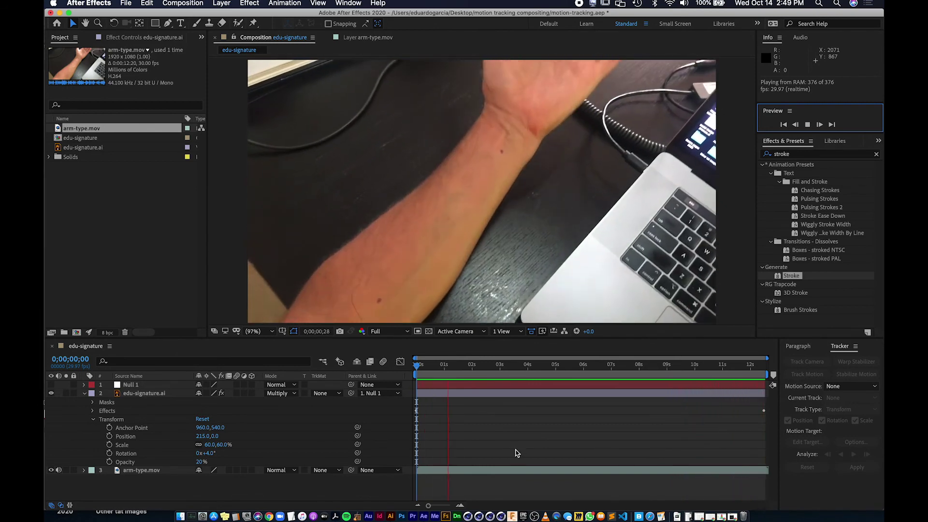
key("space")
left_click_drag(457, 369, 406, 366)
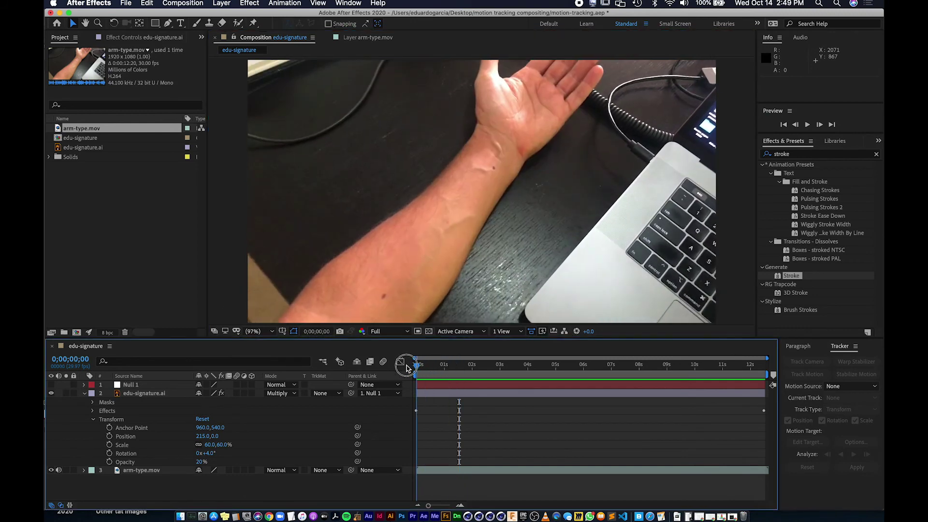
Shift the Stroke effect's End keyframes on the edu-signature.ai layer so that the first one sits at 0;00;01;27
left_click(93, 420)
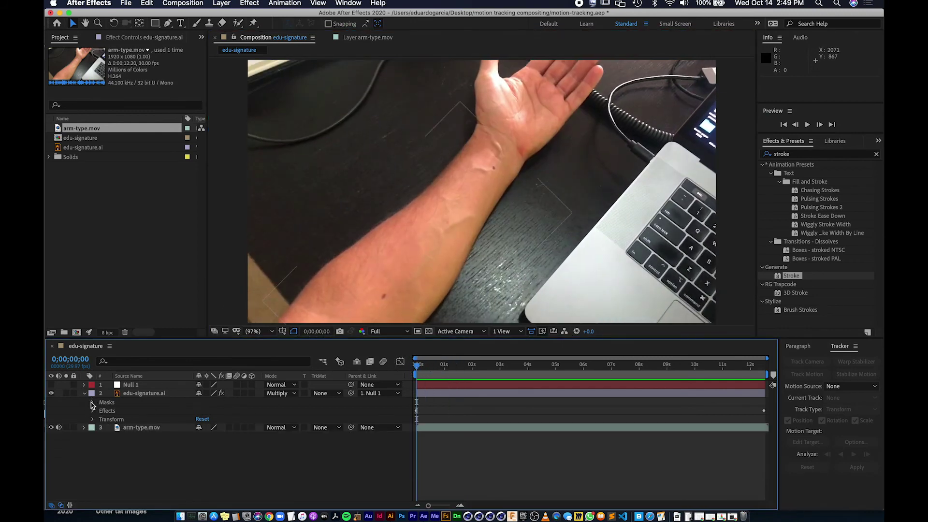
left_click(93, 411)
left_click(93, 411)
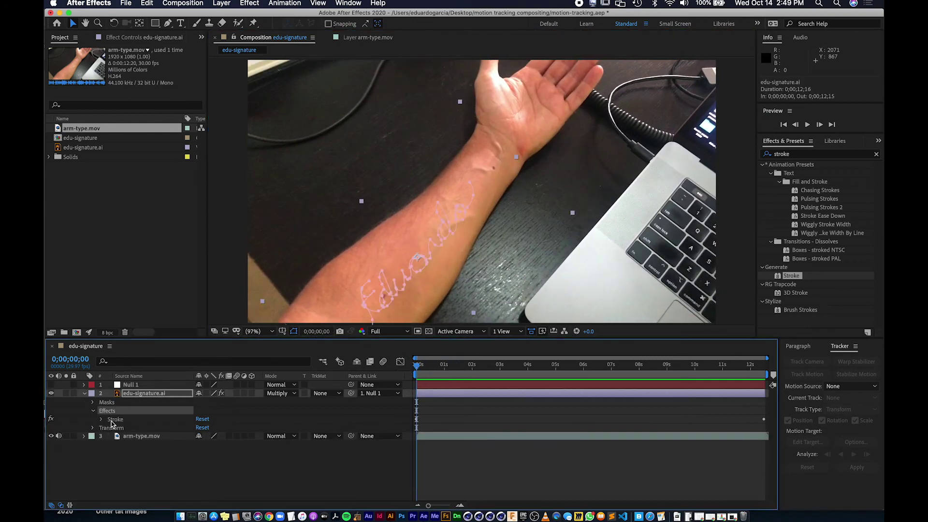
left_click(101, 419)
scroll(220, 425, "down", 2)
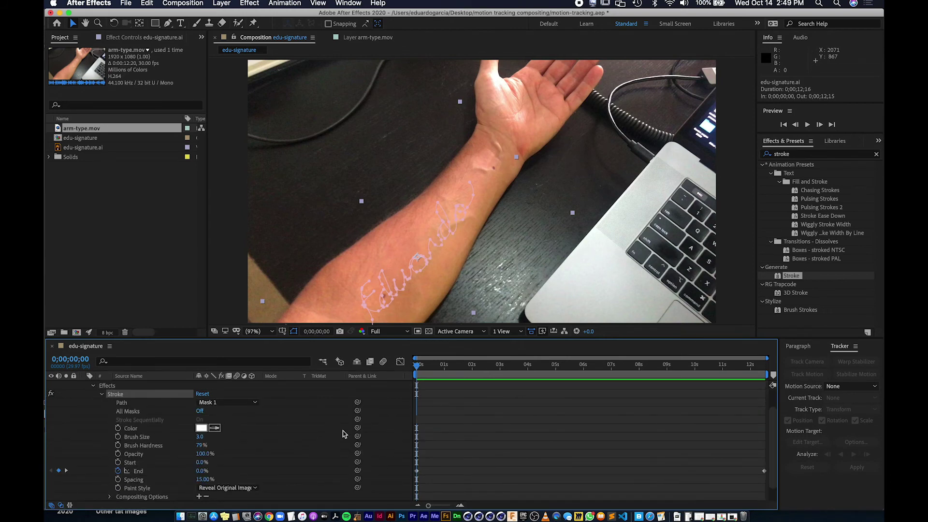
left_click(464, 477)
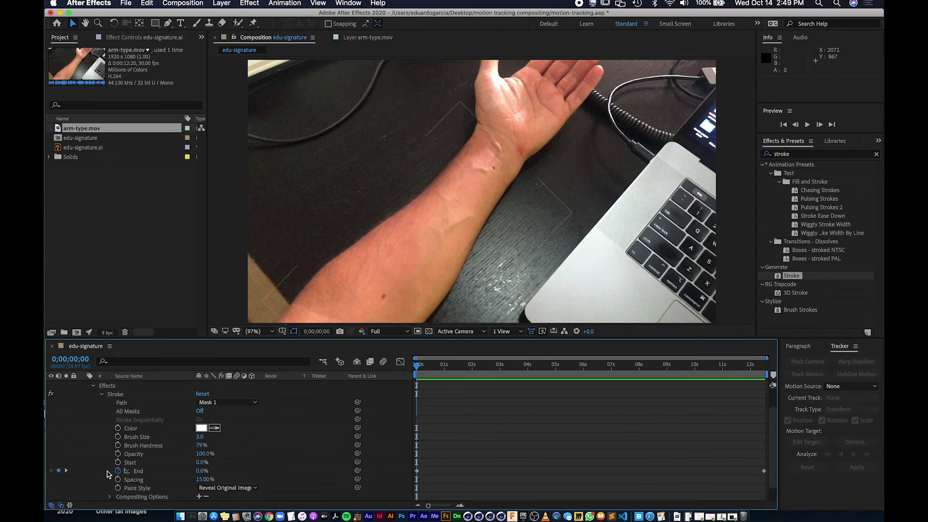
left_click(143, 471)
left_click_drag(416, 471, 470, 472)
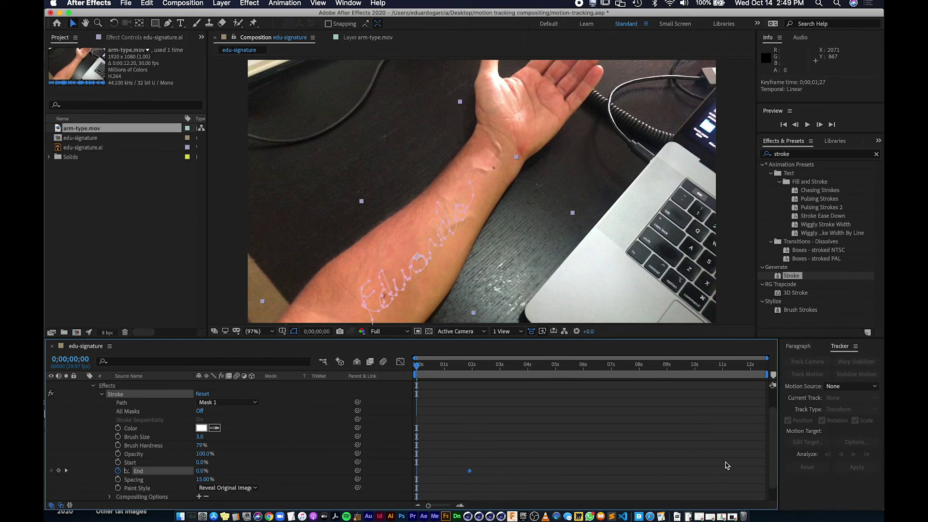
Add an End keyframe for the Stroke effect at 0;00;12;15, move it to about 11.2 seconds, and return to the start
left_click_drag(424, 368, 849, 408)
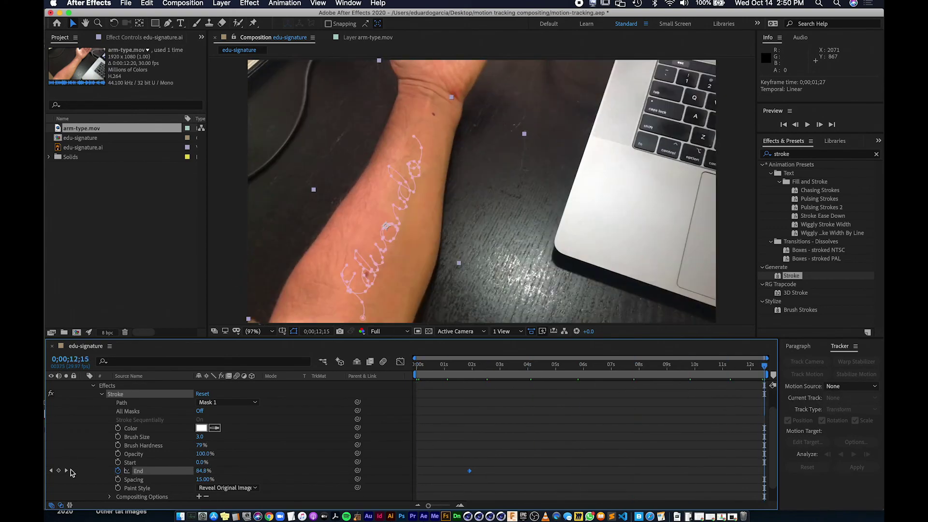
left_click(59, 471)
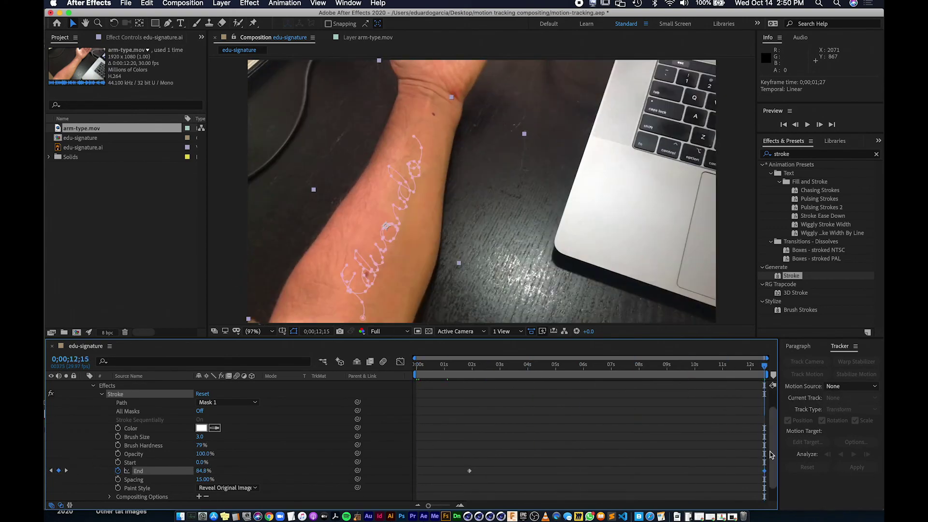
left_click_drag(764, 471, 729, 472)
left_click_drag(765, 366, 321, 369)
left_click(521, 456)
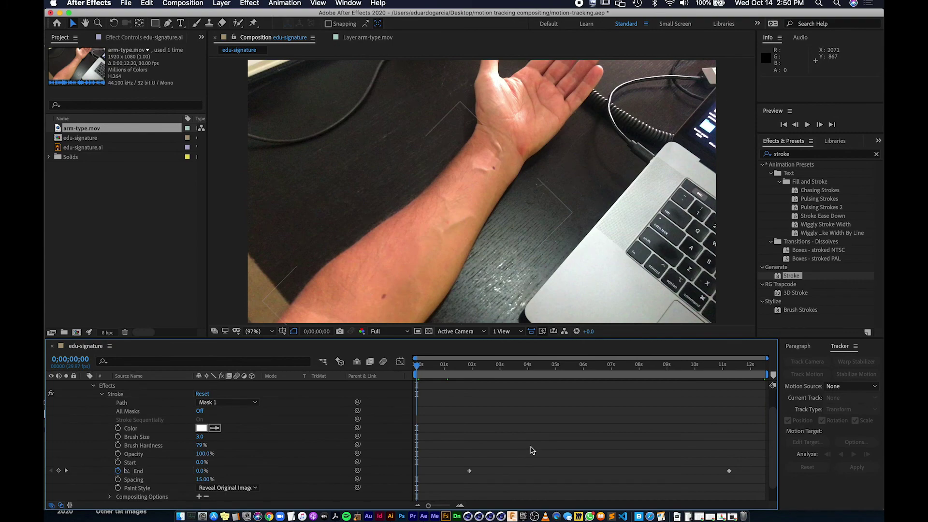
Preview the write-on timing and move the last Stroke End keyframe earlier, to about 10.7 seconds
key("space")
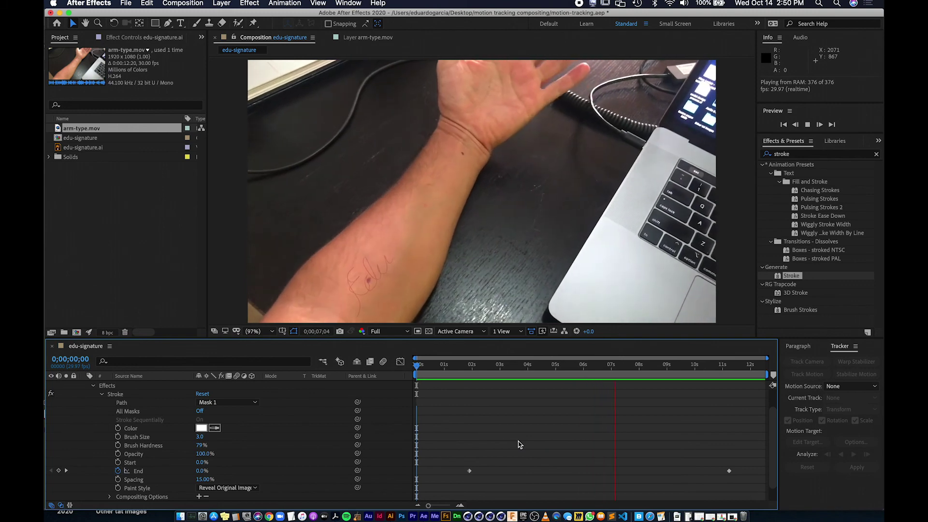
key("space")
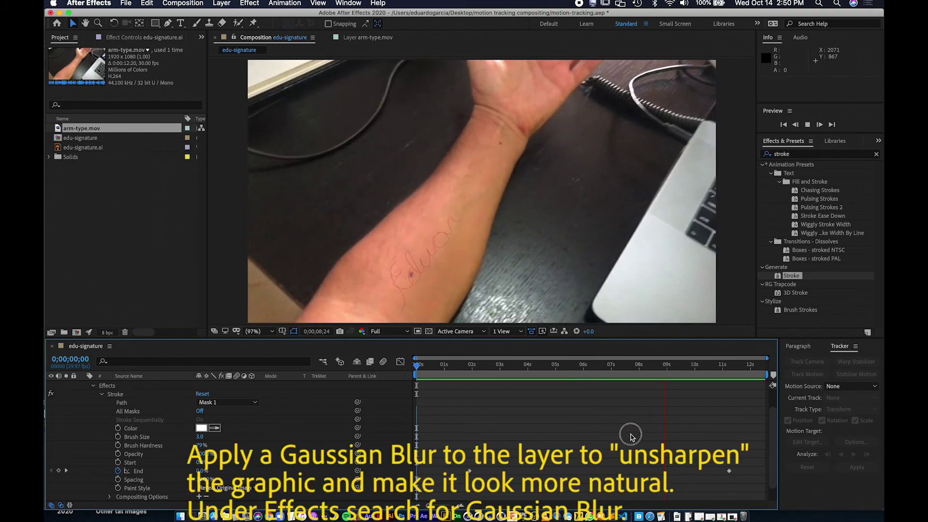
left_click(728, 471)
left_click_drag(729, 472, 714, 471)
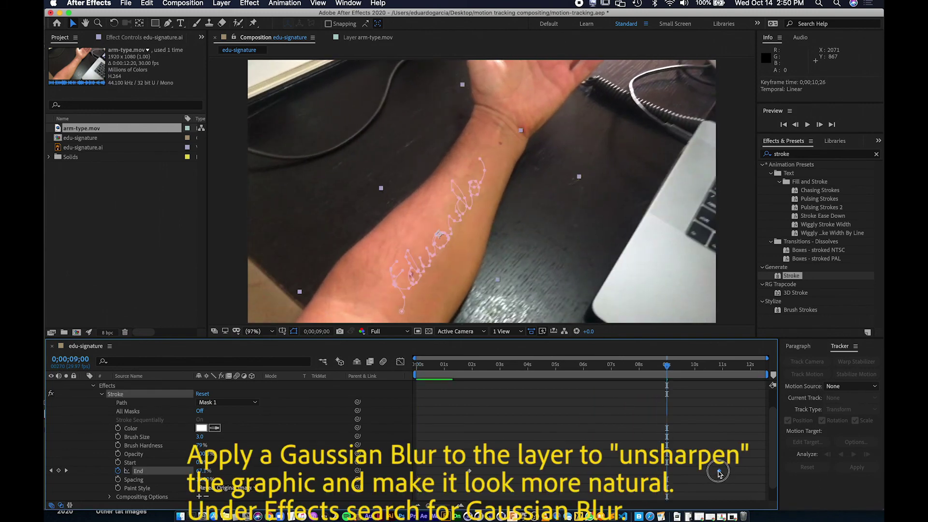
left_click(627, 390)
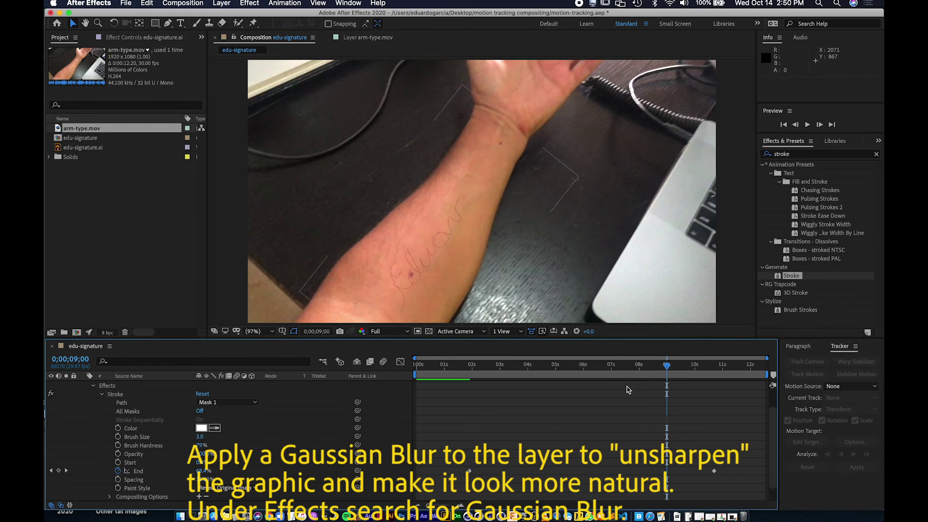
Adjust the edu-signature.ai layer's Position to 290.0,-1.0 and its Rotation to 1.0° to fit the forearm
left_click(93, 385)
left_click(92, 420)
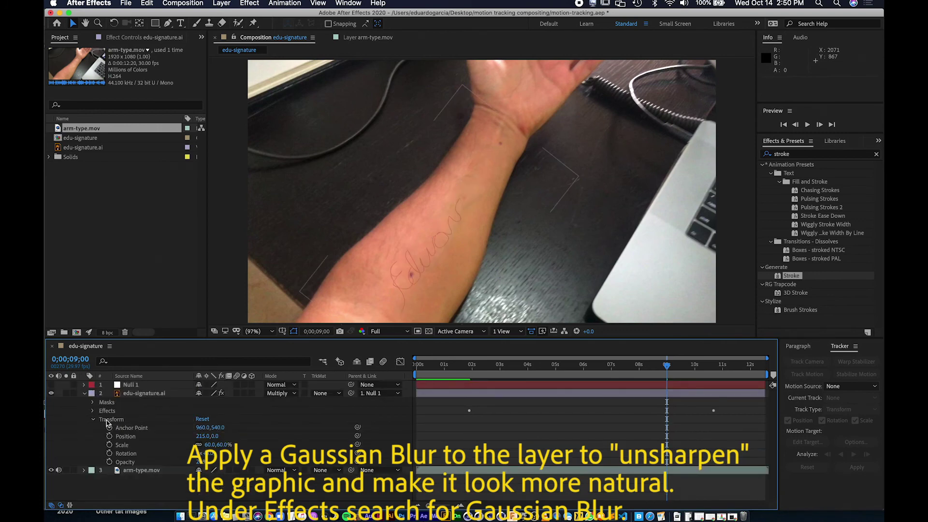
left_click(126, 438)
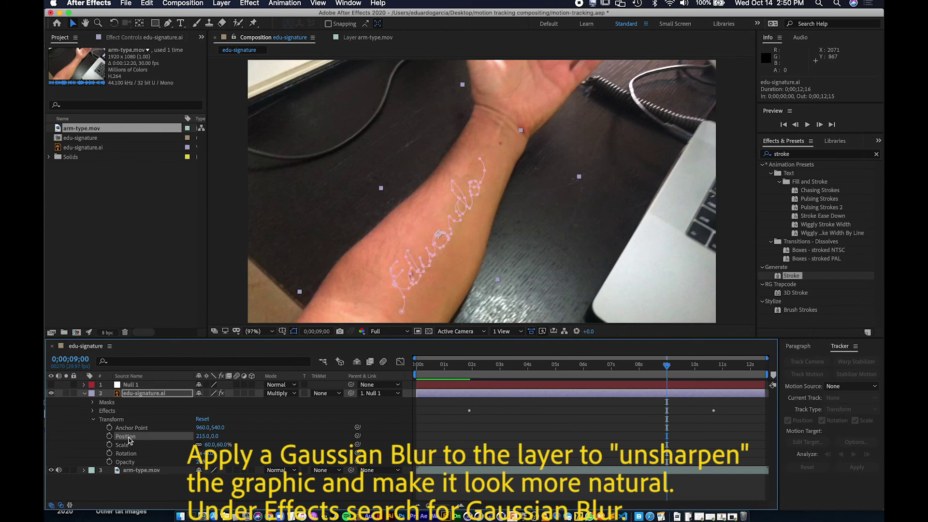
mouse_move(200, 436)
left_mouse_down()
mouse_move(232, 433)
mouse_move(213, 437)
mouse_move(215, 453)
mouse_move(206, 451)
left_mouse_up()
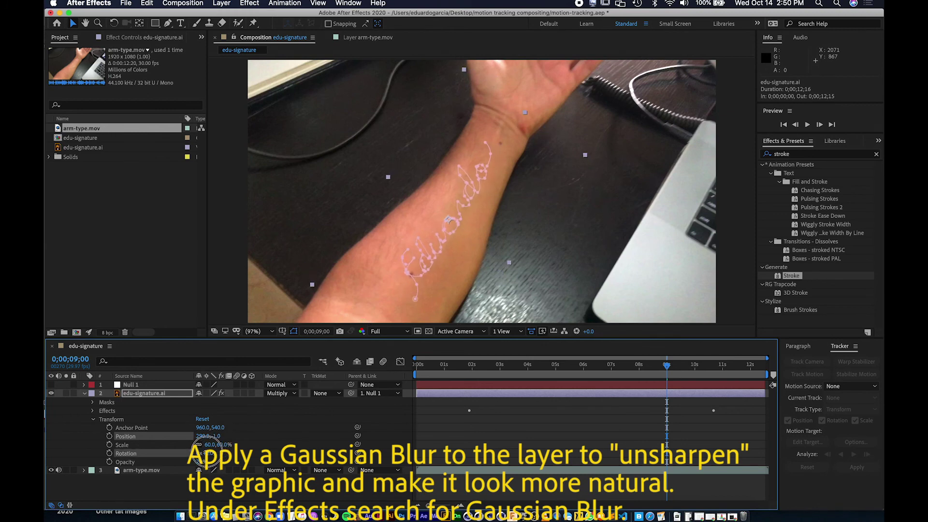
left_click(304, 359)
Play the repositioned signature animation from the first frame and go back to the start
key("Home")
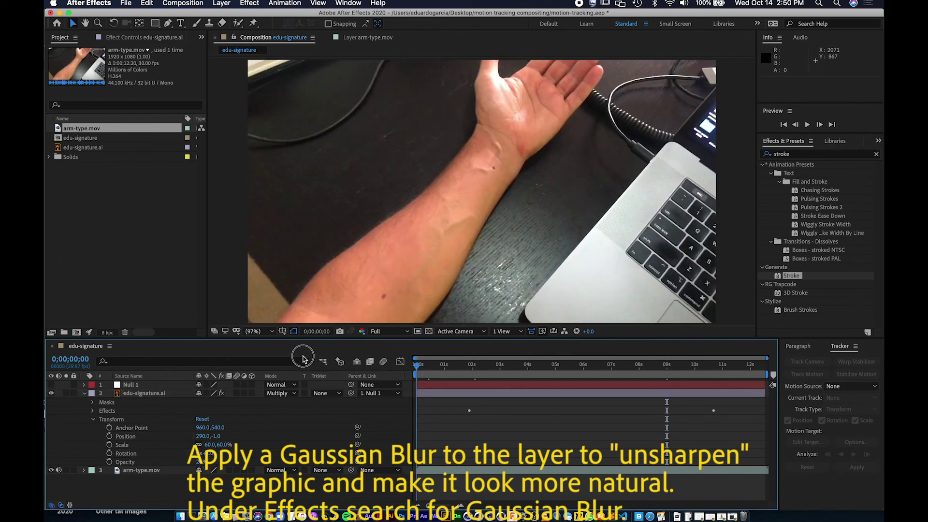
key("space")
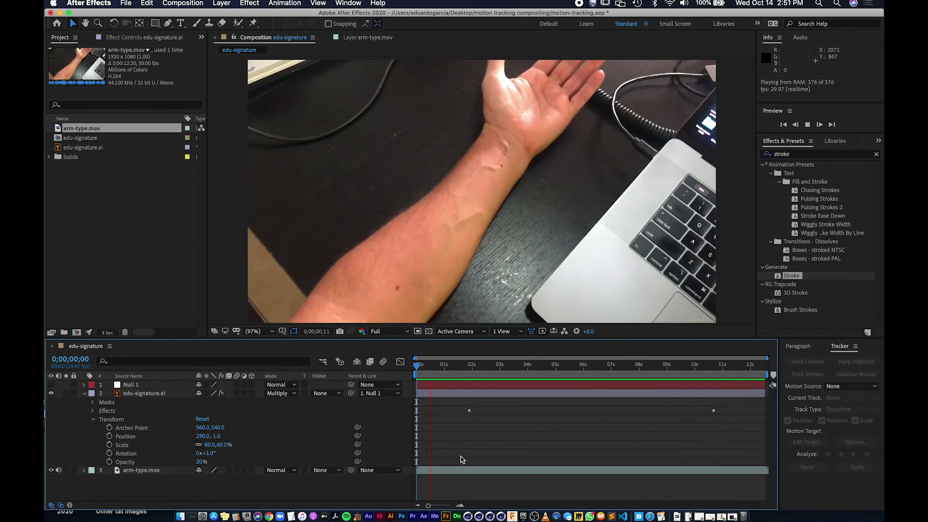
left_click(402, 364)
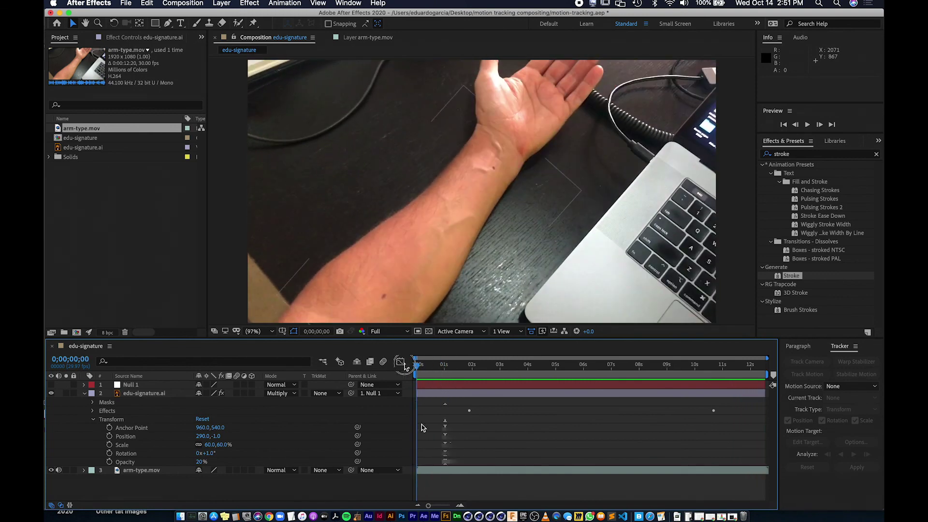
Send the edu-signature composition to the Adobe Media Encoder queue and start encoding it as H.264 with Match Source - High bitrate
left_click(85, 393)
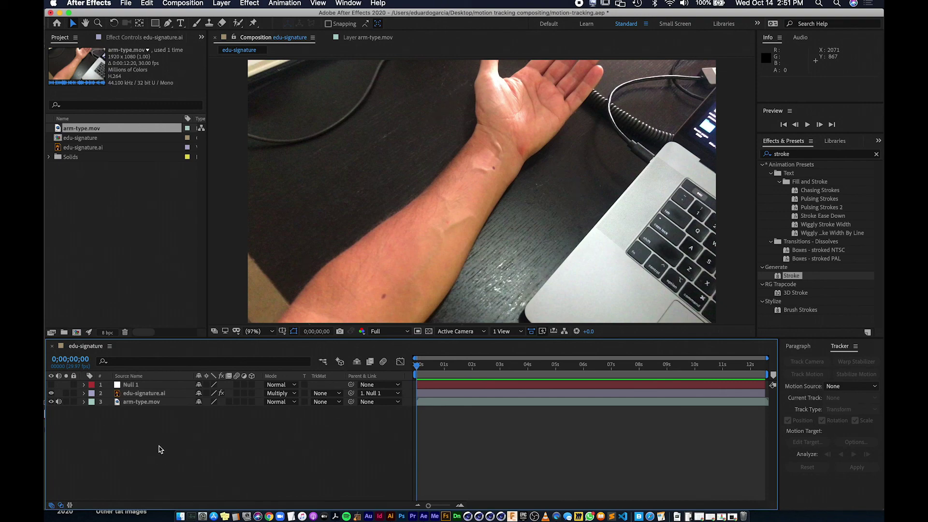
left_click(183, 4)
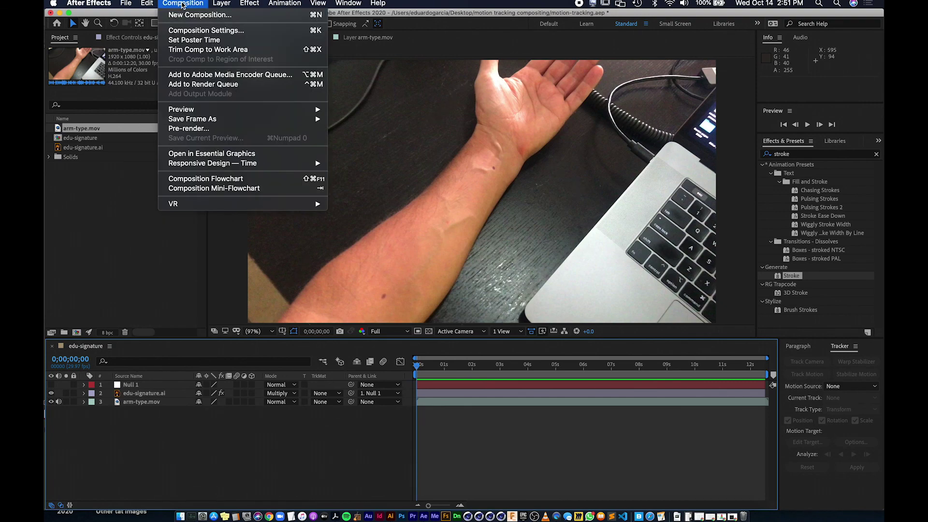
left_click(216, 77)
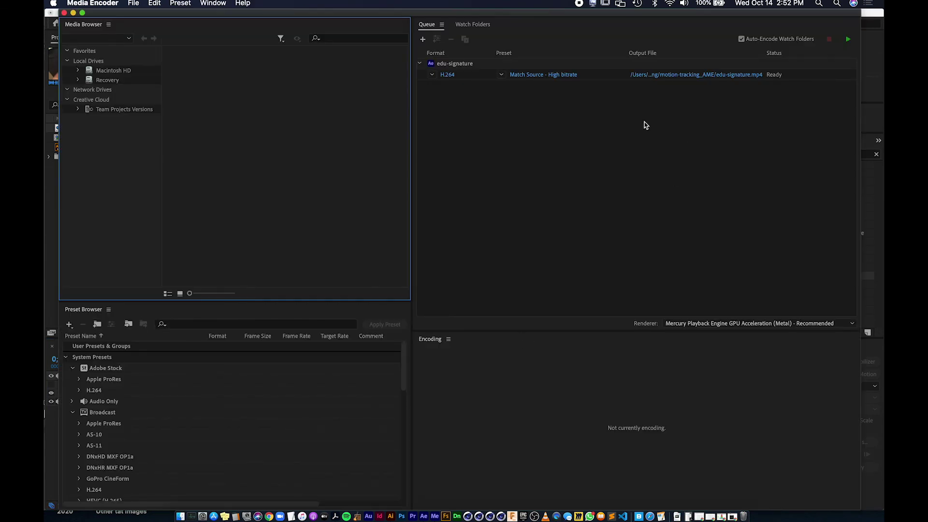
left_click(452, 76)
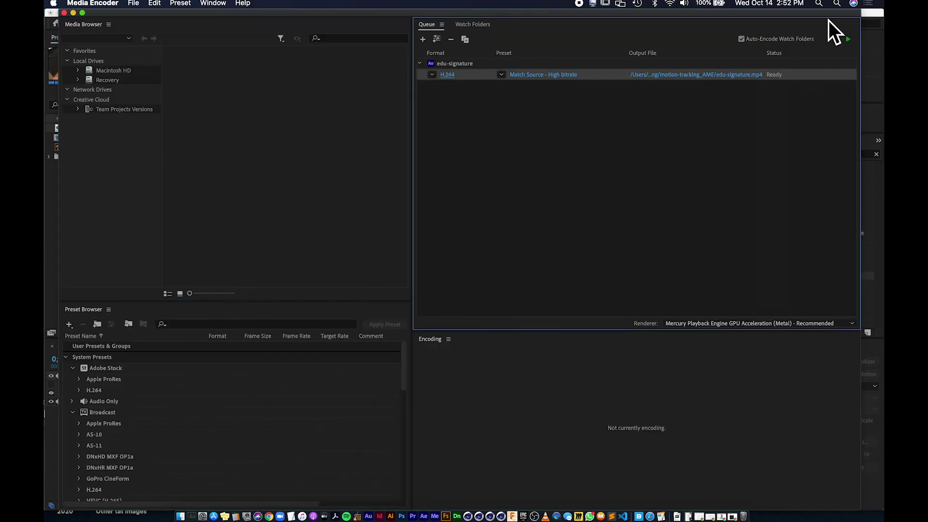
left_click(849, 40)
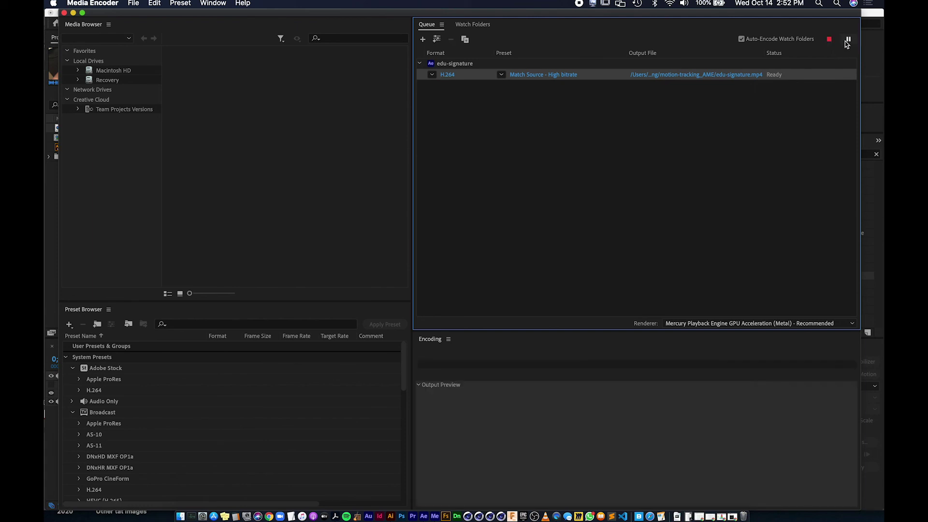